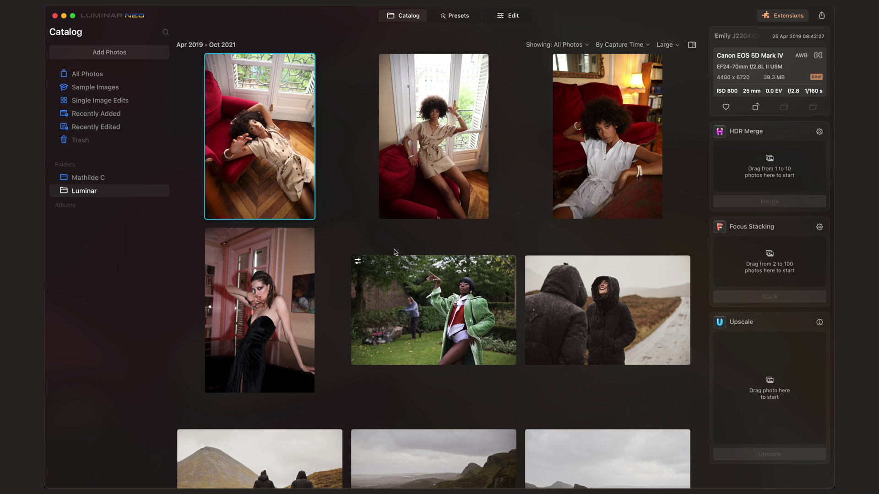
# Open the red-armchair portrait from its preset suggestions into the Edit workspace's tool list
pyautogui.click(463, 18)
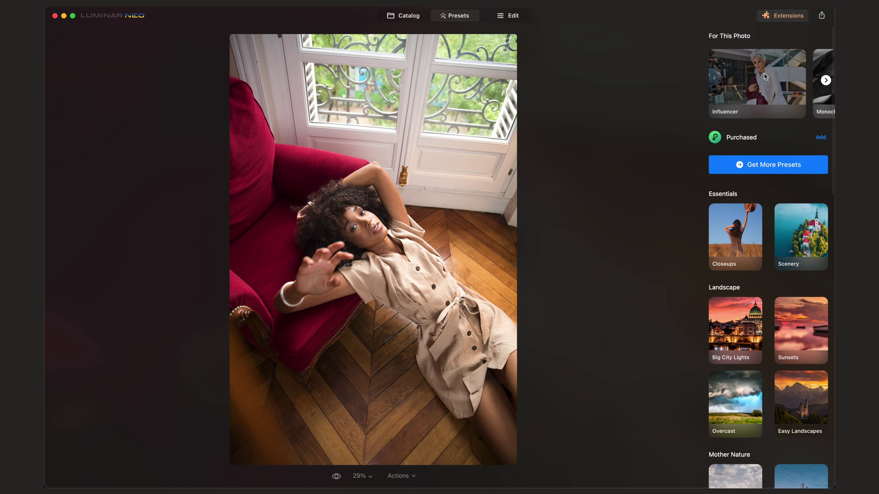
pyautogui.hscroll(10, 777, 88)
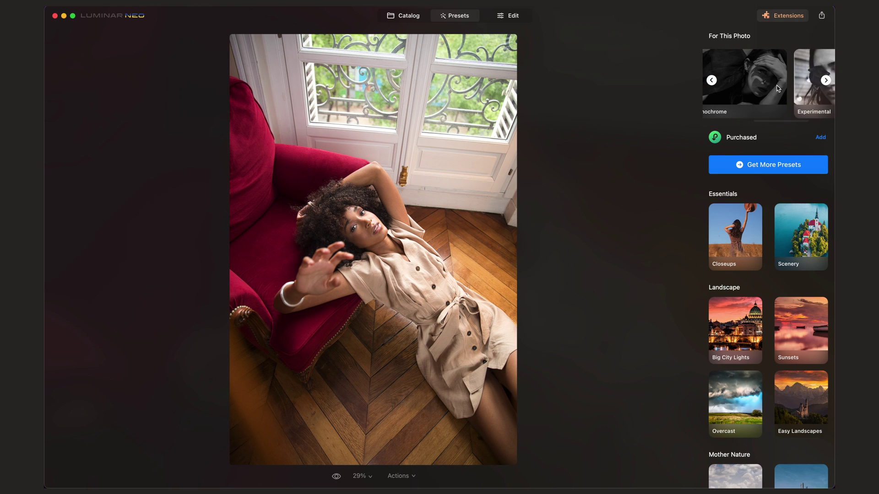
pyautogui.scroll(-3, 776, 205)
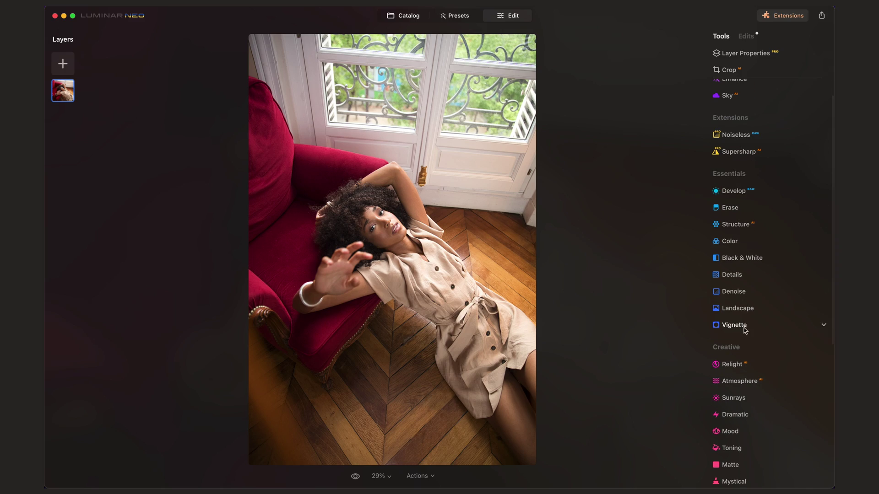
pyautogui.scroll(2, 742, 259)
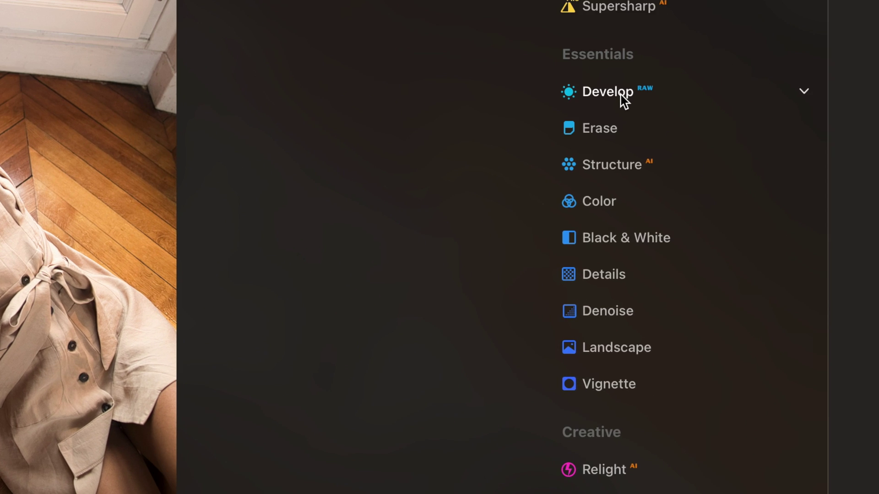
# In Develop, set Exposure -0.21 and Highlights -30, and lift the tone curve with two points
pyautogui.click(624, 100)
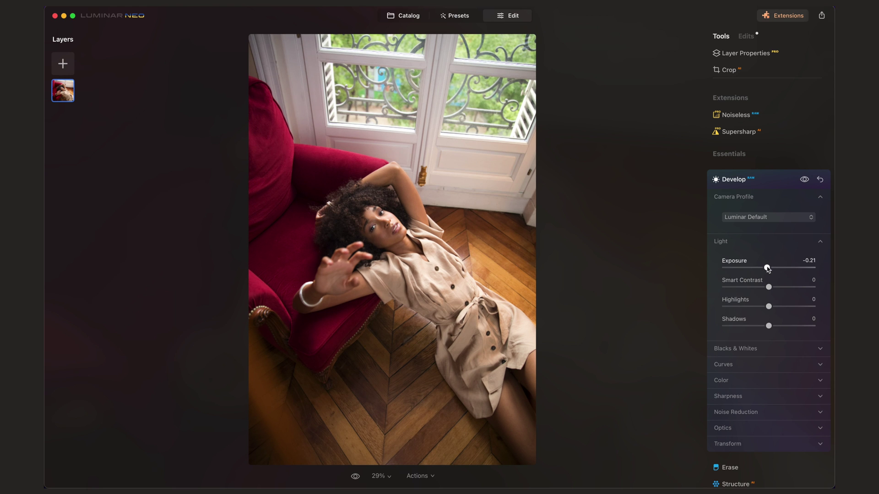
pyautogui.scroll(-3, 767, 270)
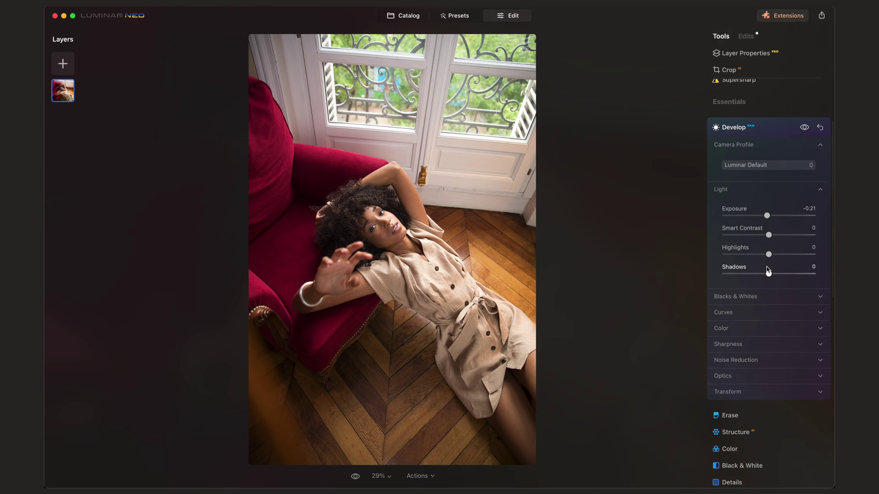
pyautogui.click(757, 317)
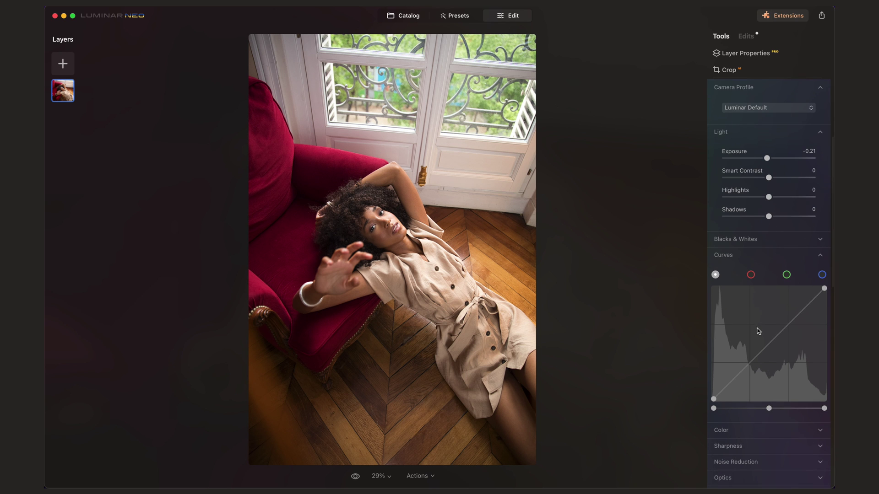
pyautogui.click(738, 376)
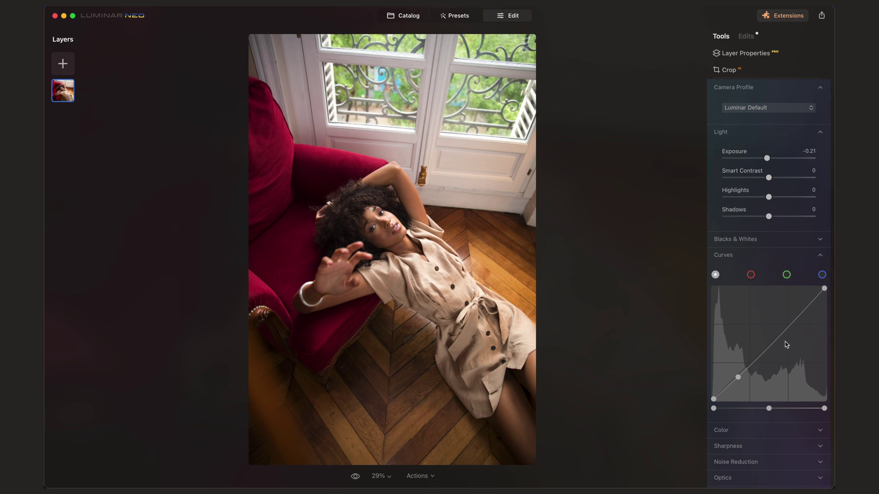
pyautogui.click(790, 322)
pyautogui.moveTo(791, 324); pyautogui.dragTo(790, 322)
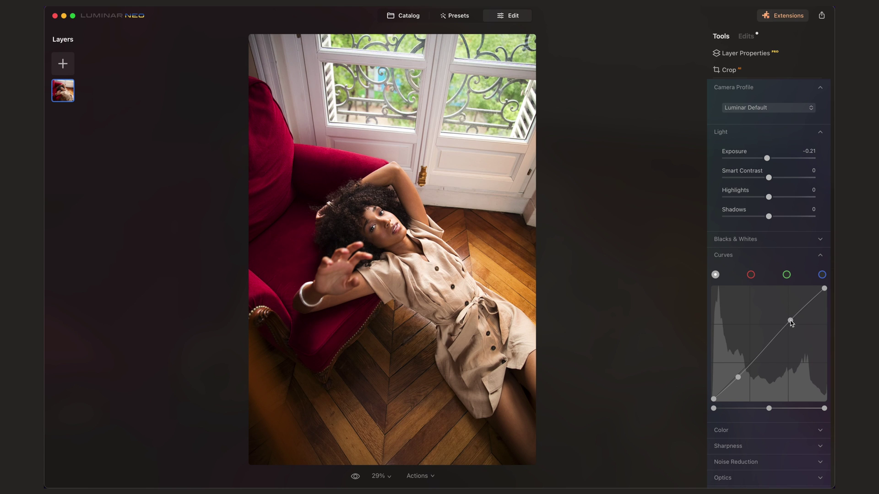
pyautogui.moveTo(738, 378); pyautogui.dragTo(738, 381)
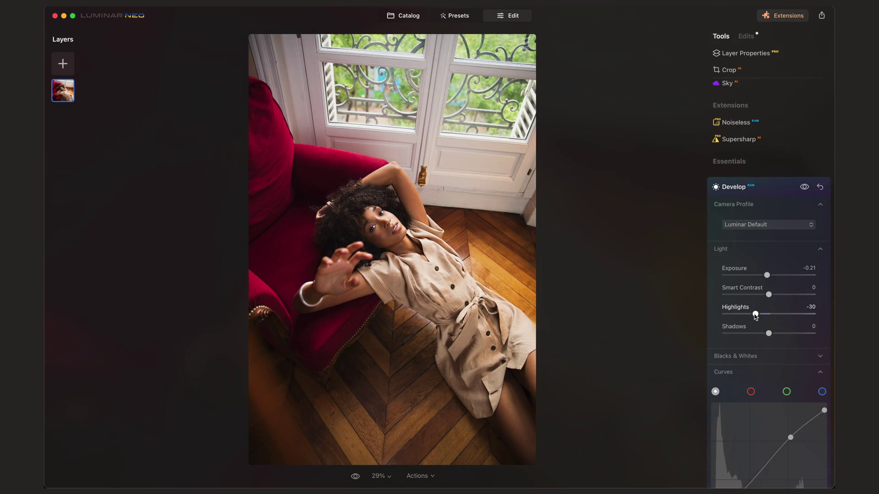
# Compare the developed portrait against the original
pyautogui.click(356, 477)
pyautogui.click(355, 477)
pyautogui.click(356, 477)
pyautogui.click(356, 477)
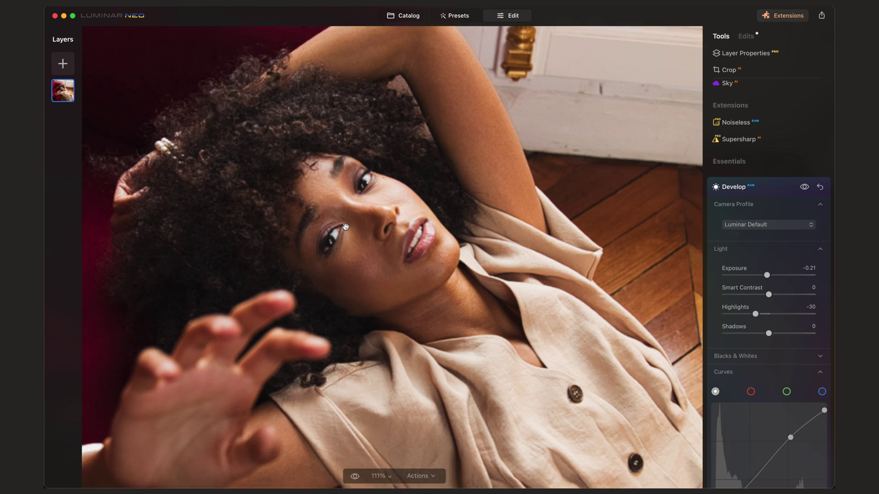
# Centre the face, collapse Develop, and set Portrait > Face Light to 15
pyautogui.moveTo(348, 251); pyautogui.dragTo(392, 214)
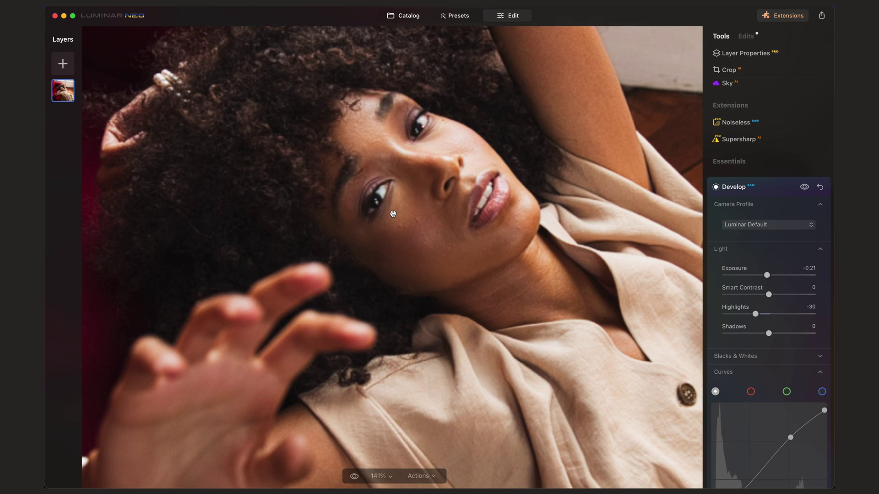
pyautogui.click(780, 191)
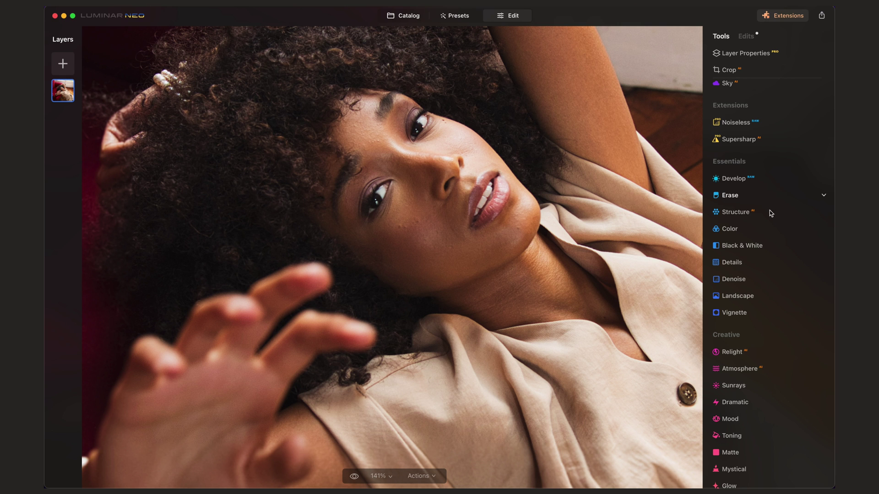
pyautogui.scroll(-5, 770, 213)
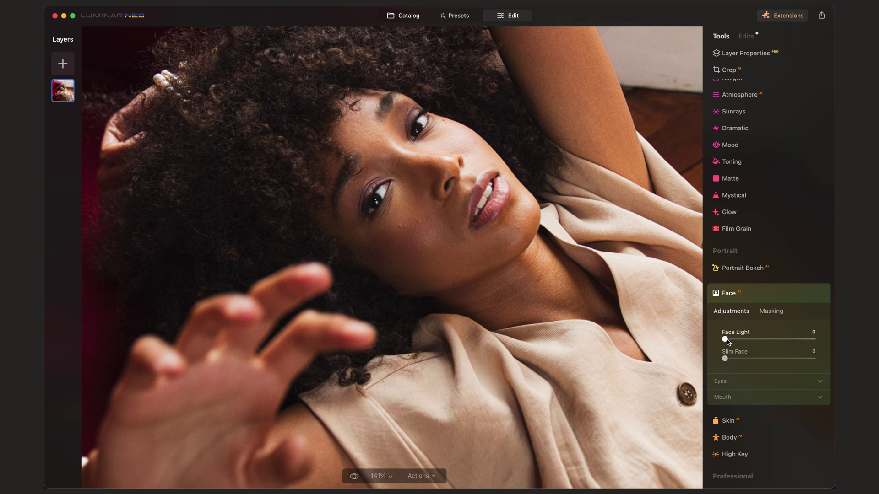
pyautogui.moveTo(735, 339); pyautogui.dragTo(742, 340)
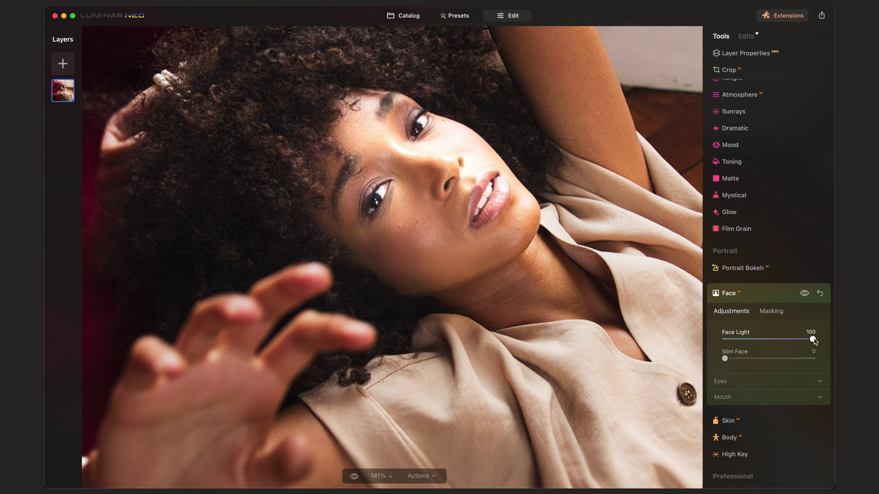
pyautogui.moveTo(812, 340); pyautogui.dragTo(753, 340)
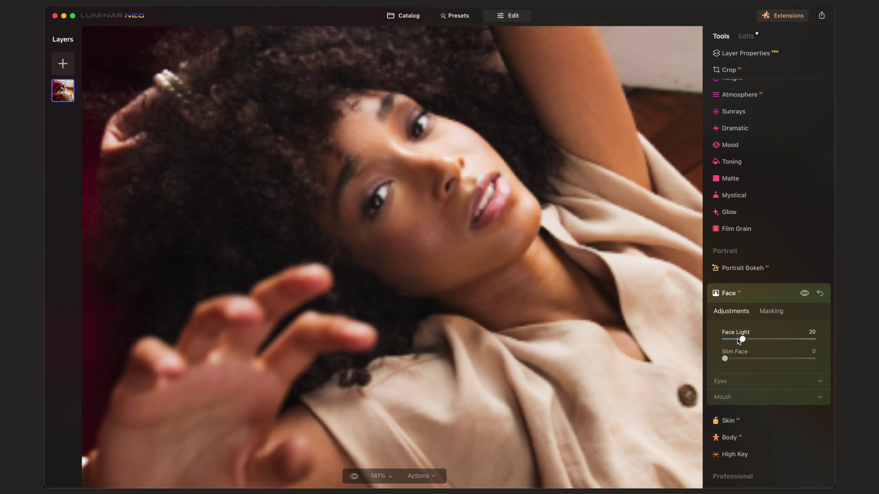
pyautogui.moveTo(738, 342); pyautogui.dragTo(737, 342)
pyautogui.moveTo(738, 341); pyautogui.dragTo(738, 341)
pyautogui.scroll(-3, 445, 209)
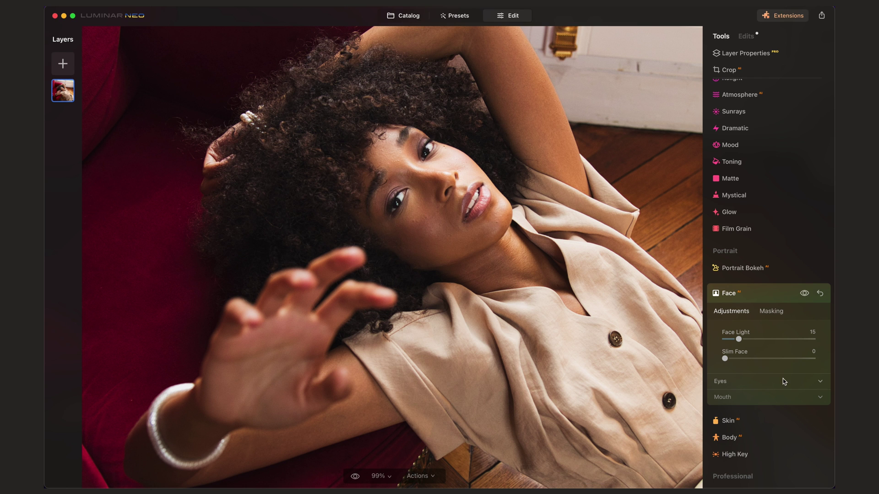
# Expand the Eyes section of the Face tool and set Eye Enhancer to 30
pyautogui.scroll(-3, 783, 386)
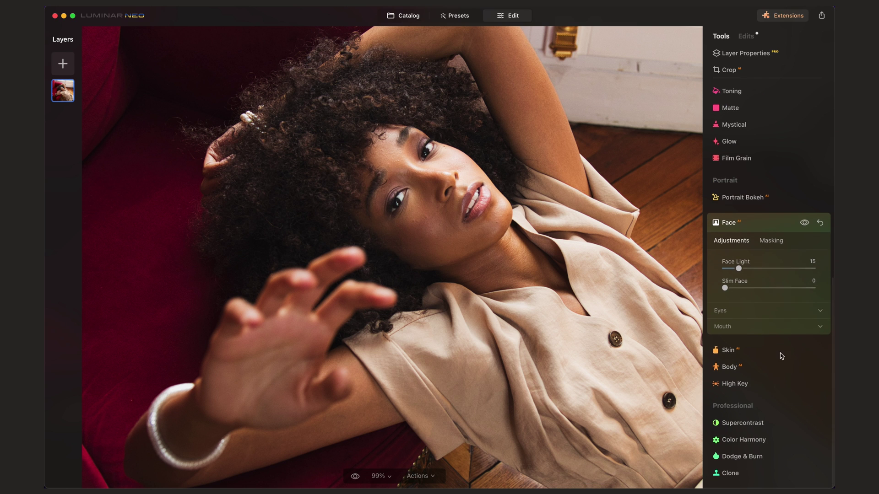
pyautogui.click(766, 313)
pyautogui.scroll(-4, 762, 306)
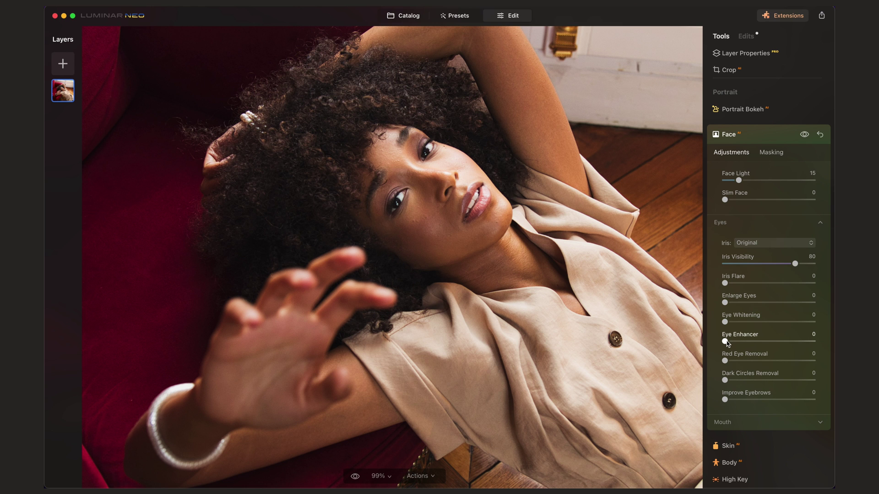
pyautogui.moveTo(725, 342); pyautogui.dragTo(813, 341)
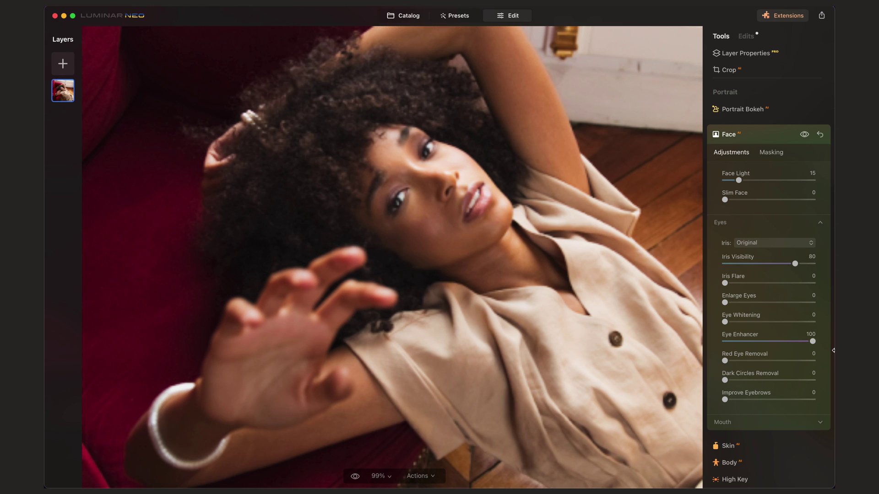
pyautogui.scroll(5, 433, 201)
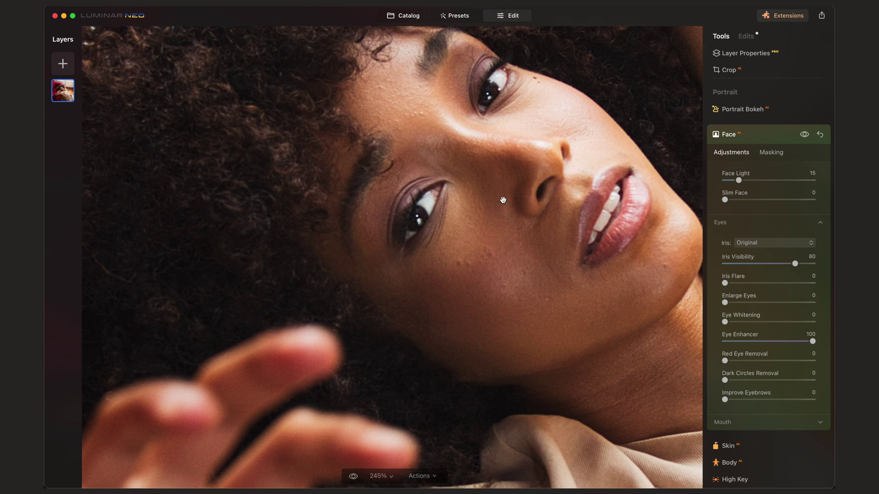
# Toggle the Face tool on and off to compare the eye retouch
pyautogui.click(804, 134)
pyautogui.click(804, 134)
pyautogui.click(804, 135)
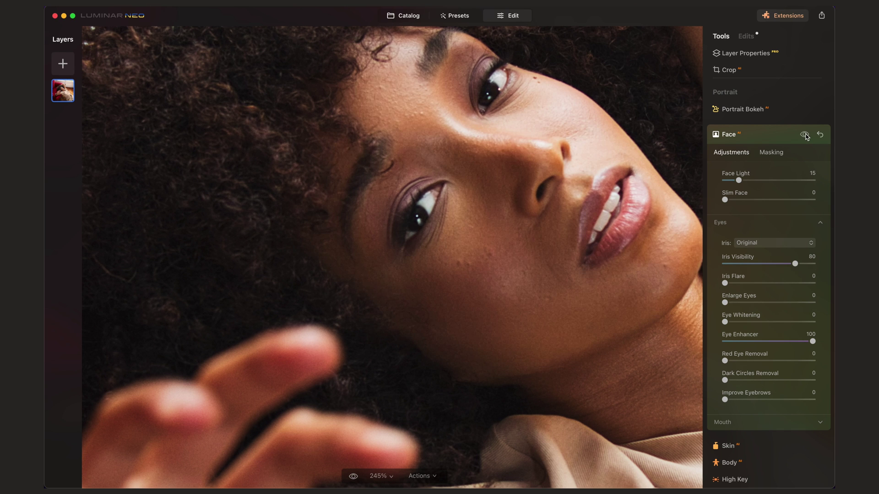
pyautogui.click(805, 134)
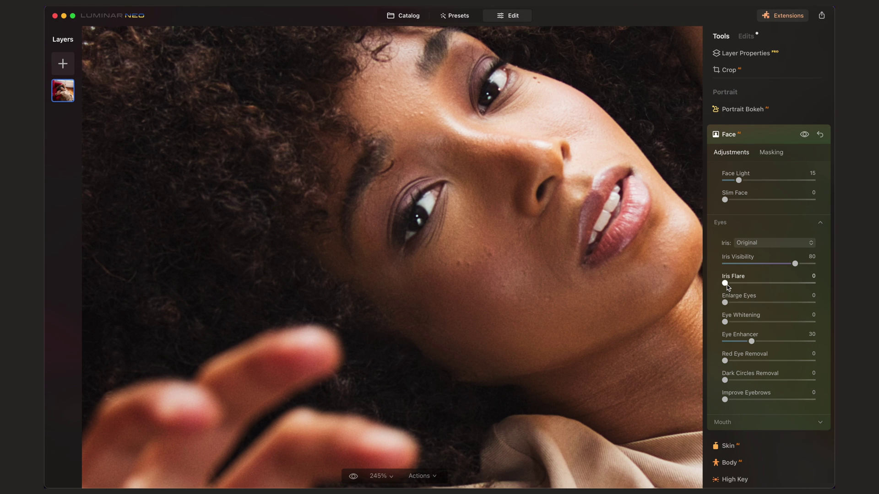
# Add Iris Flare, compare with the Face tool toggled, then reduce it to a subtler level
pyautogui.moveTo(738, 283); pyautogui.dragTo(756, 285)
pyautogui.moveTo(763, 283); pyautogui.dragTo(833, 283)
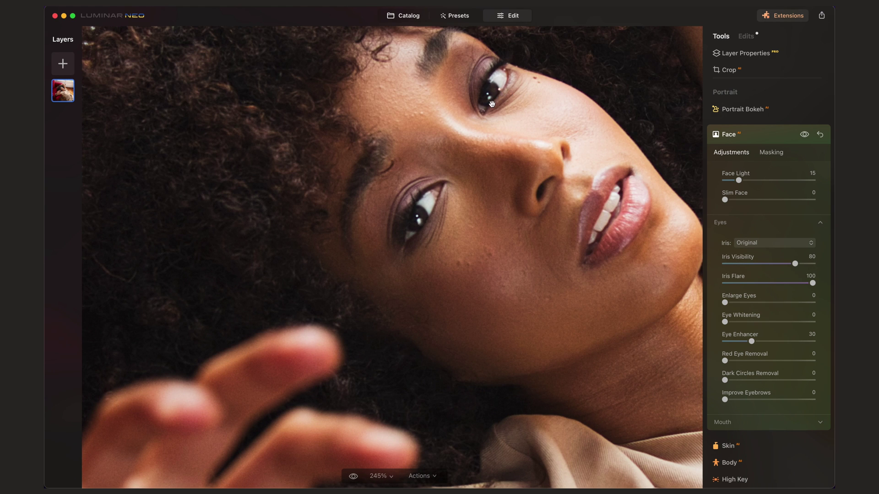
pyautogui.click(807, 135)
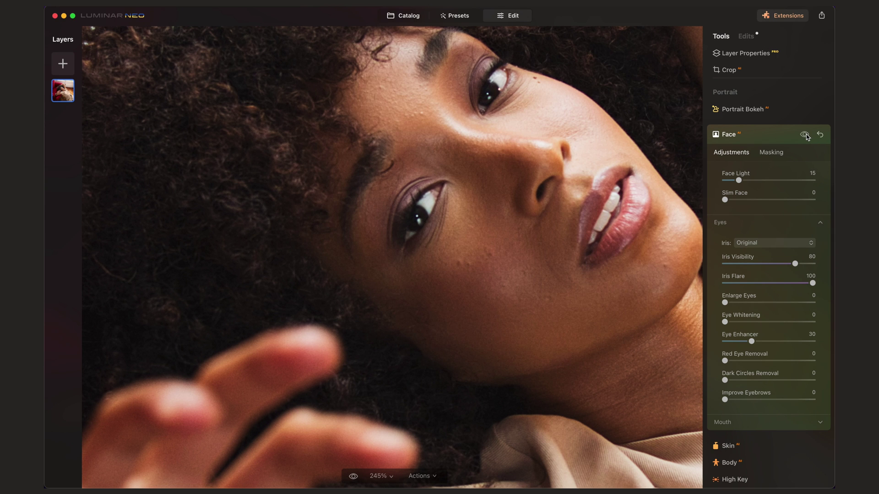
pyautogui.click(807, 135)
pyautogui.click(806, 135)
pyautogui.click(807, 135)
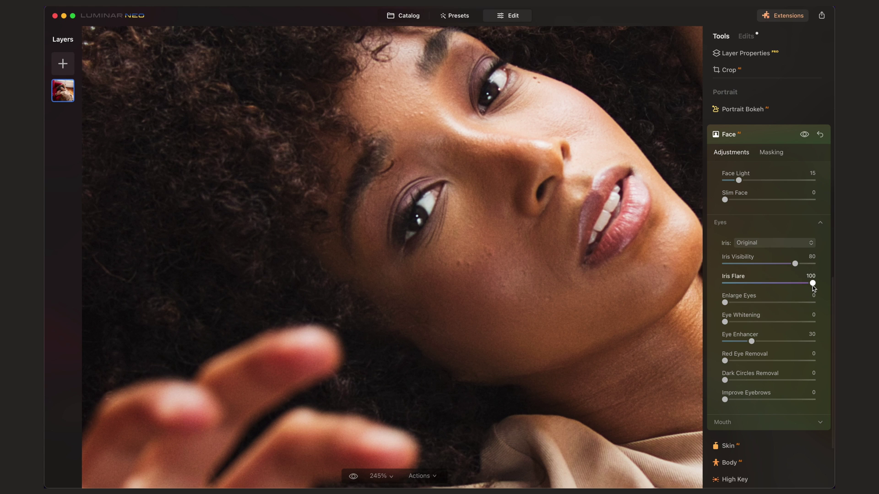
pyautogui.moveTo(812, 287); pyautogui.dragTo(757, 285)
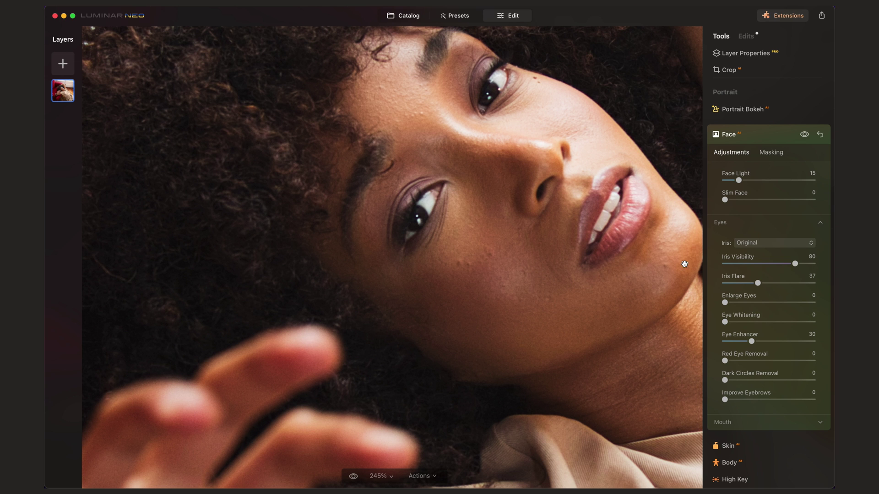
# Try eye whitening and eyebrow strengthening, resetting the eyebrow improvement to 0
pyautogui.moveTo(739, 326); pyautogui.dragTo(833, 323)
pyautogui.moveTo(726, 402); pyautogui.dragTo(780, 401)
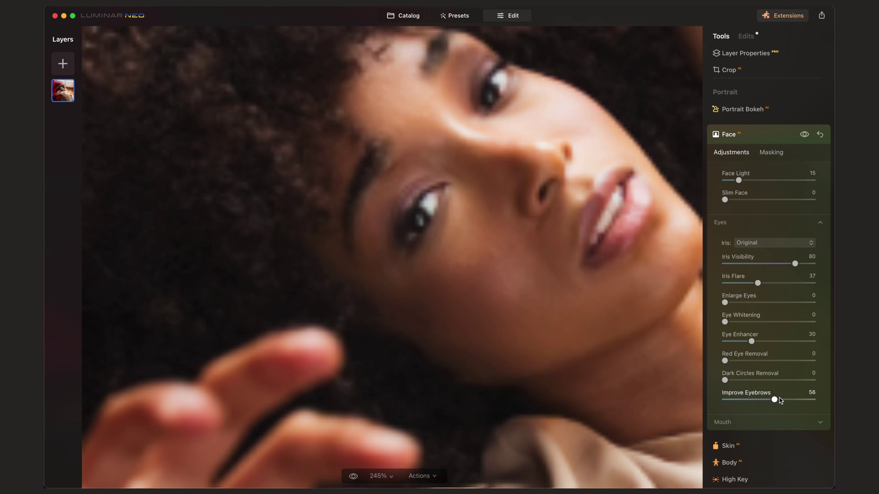
pyautogui.doubleClick(774, 400)
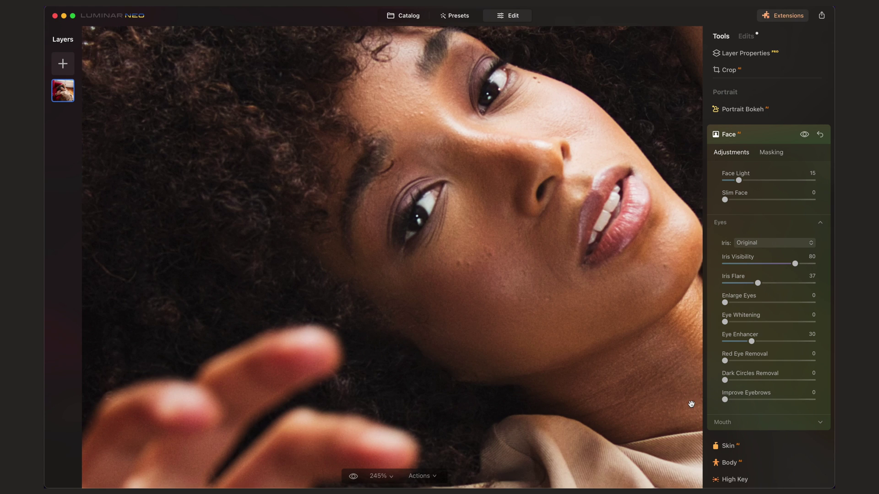
# Preview Green, Blue and Owl iris colours for the model's eyes
pyautogui.click(765, 243)
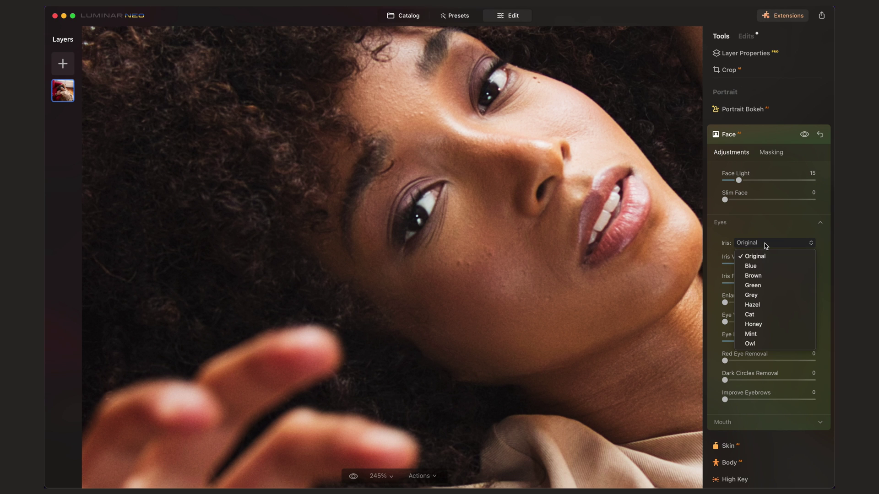
pyautogui.click(753, 286)
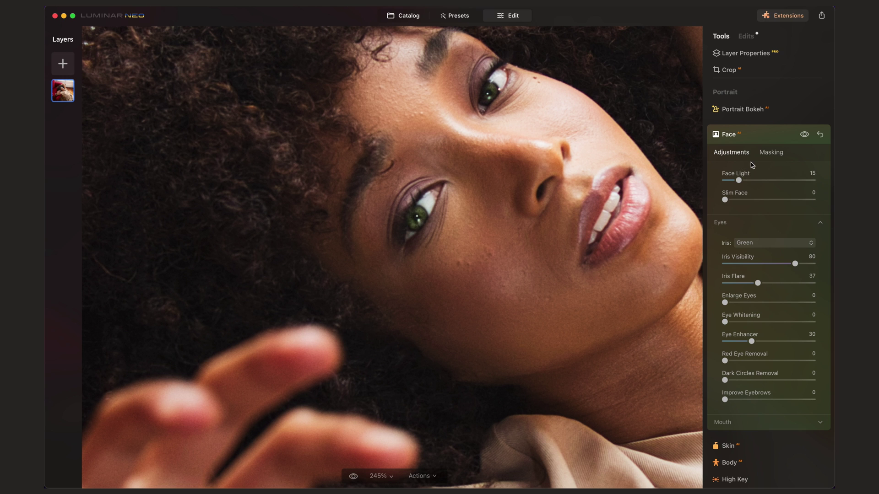
pyautogui.click(758, 243)
pyautogui.click(758, 269)
pyautogui.click(756, 244)
pyautogui.click(759, 344)
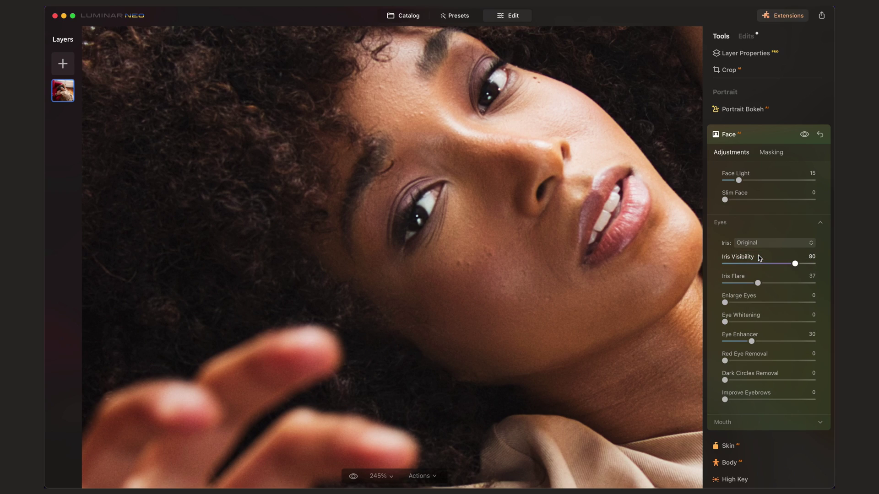
# Expand the Mouth adjustments and set Teeth Whitening to 10
pyautogui.scroll(-3, 759, 293)
pyautogui.click(758, 329)
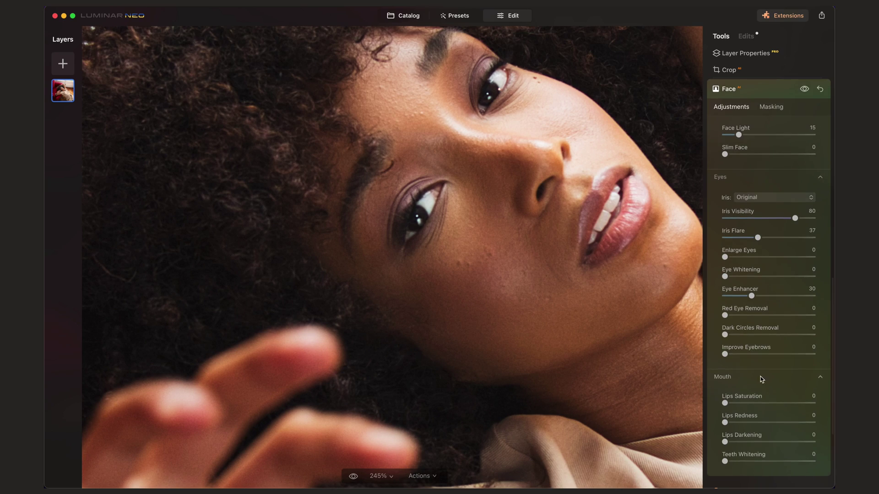
pyautogui.scroll(-1, 755, 403)
pyautogui.moveTo(727, 382); pyautogui.dragTo(663, 403)
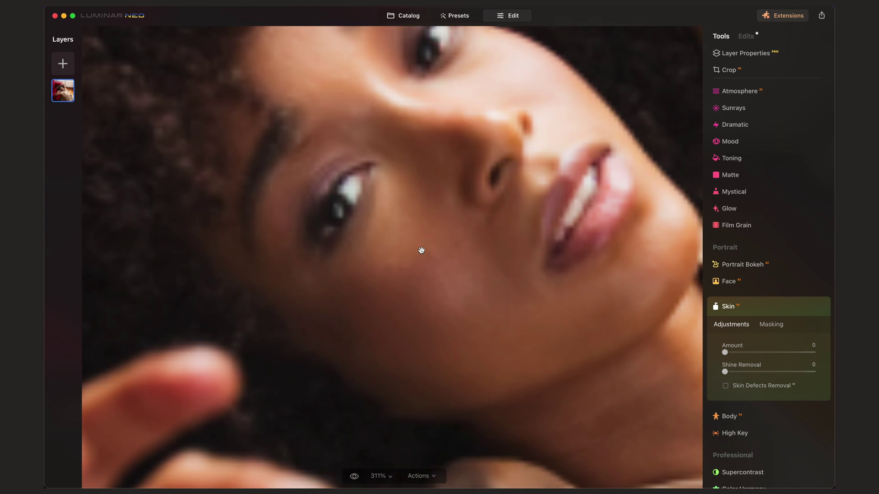
# Try Skin Amount values from maximum down to around 40, panning across the face
pyautogui.moveTo(434, 198); pyautogui.dragTo(438, 219)
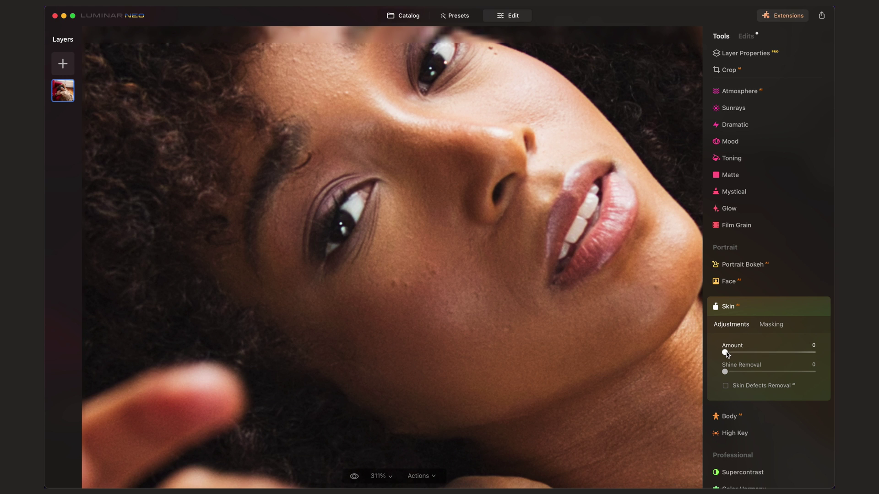
pyautogui.moveTo(738, 351); pyautogui.dragTo(749, 351)
pyautogui.moveTo(806, 351); pyautogui.dragTo(824, 349)
pyautogui.moveTo(452, 200); pyautogui.dragTo(393, 268)
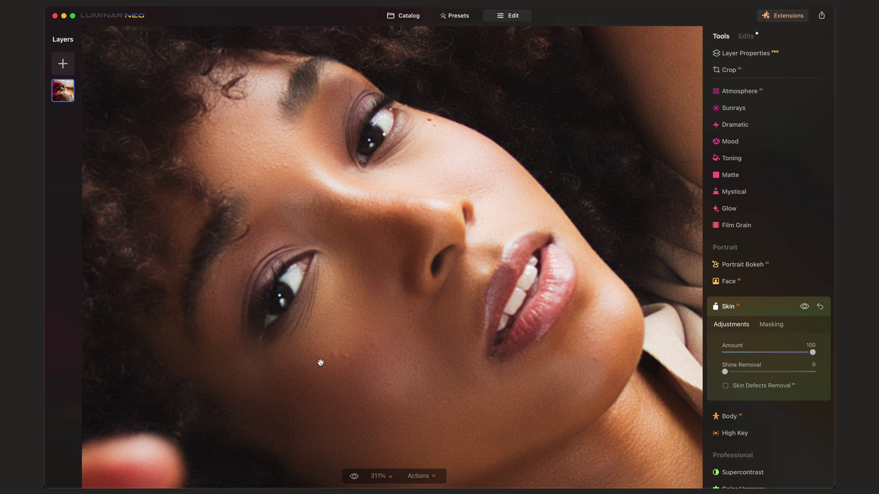
pyautogui.moveTo(320, 362); pyautogui.dragTo(353, 318)
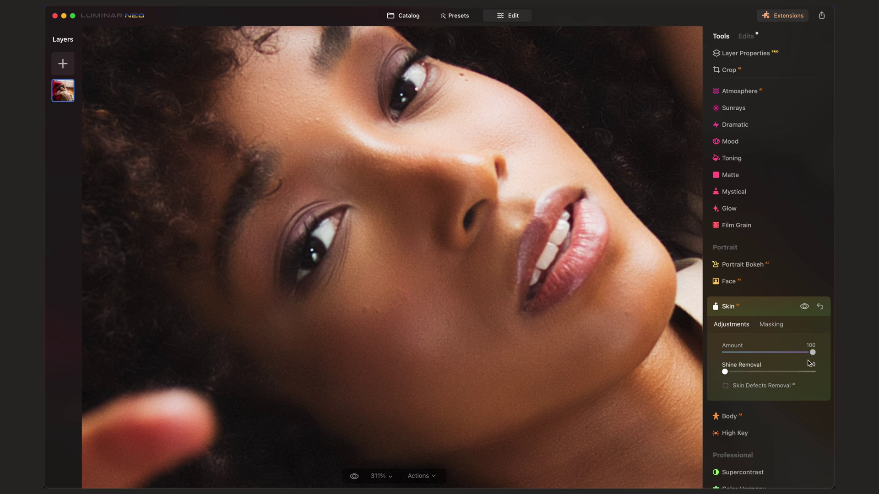
pyautogui.moveTo(813, 353); pyautogui.dragTo(745, 356)
pyautogui.moveTo(747, 353)
pyautogui.mouseDown()
pyautogui.moveTo(771, 355)
pyautogui.moveTo(763, 354)
pyautogui.mouseUp()
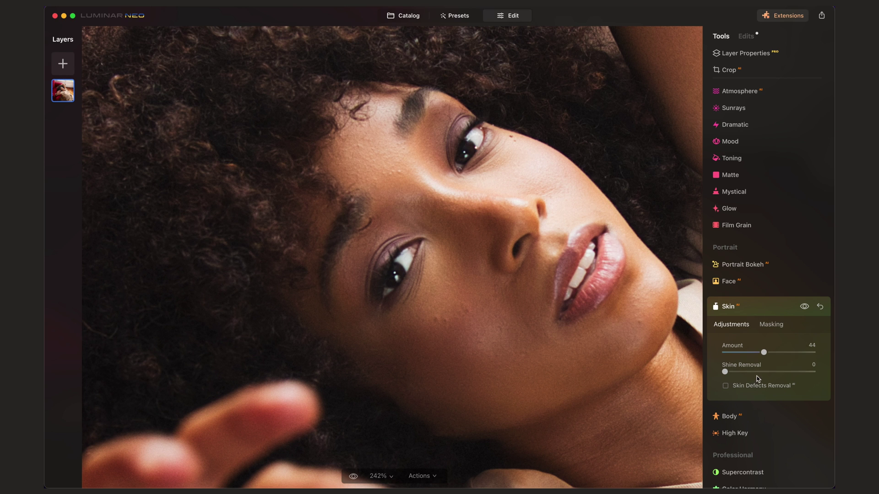
# Add Shine Removal of 24, then compare with Skin toggled and against the unedited original
pyautogui.moveTo(725, 372); pyautogui.dragTo(741, 372)
pyautogui.click(804, 307)
pyautogui.click(804, 306)
pyautogui.click(805, 307)
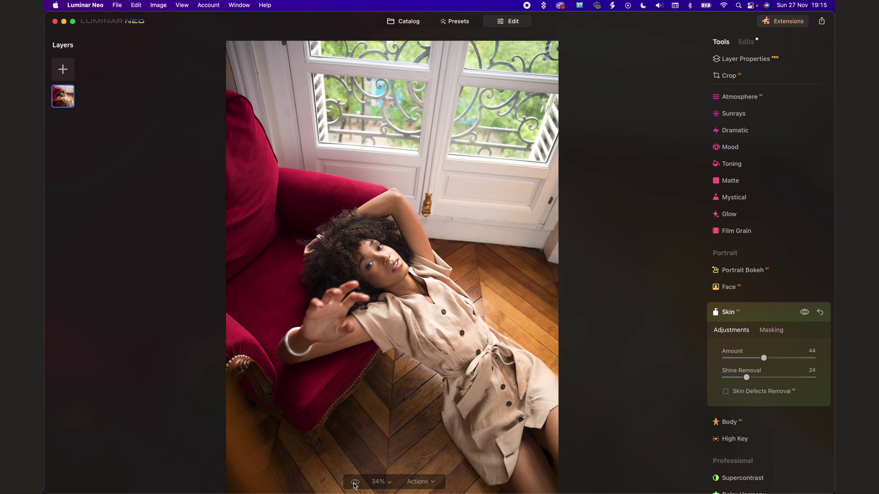
pyautogui.click(355, 483)
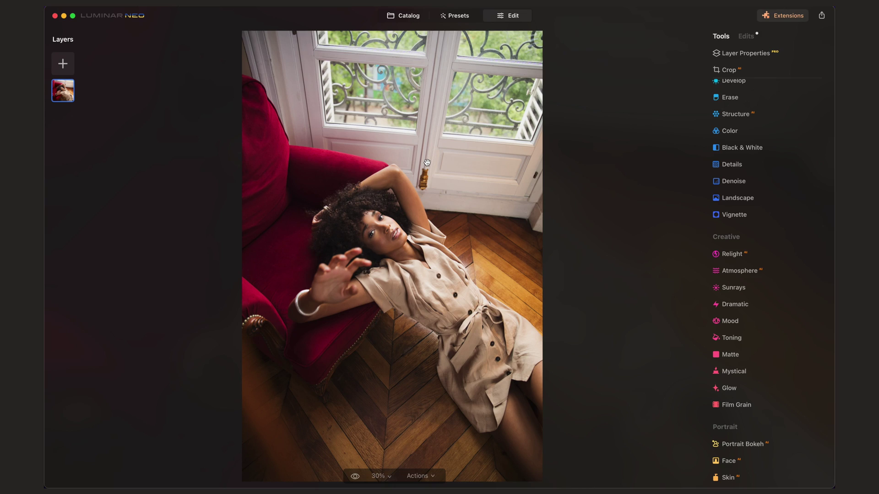
# Open the red-sofa portrait from the Catalog in Edit and zoom to inspect the arm
pyautogui.click(416, 18)
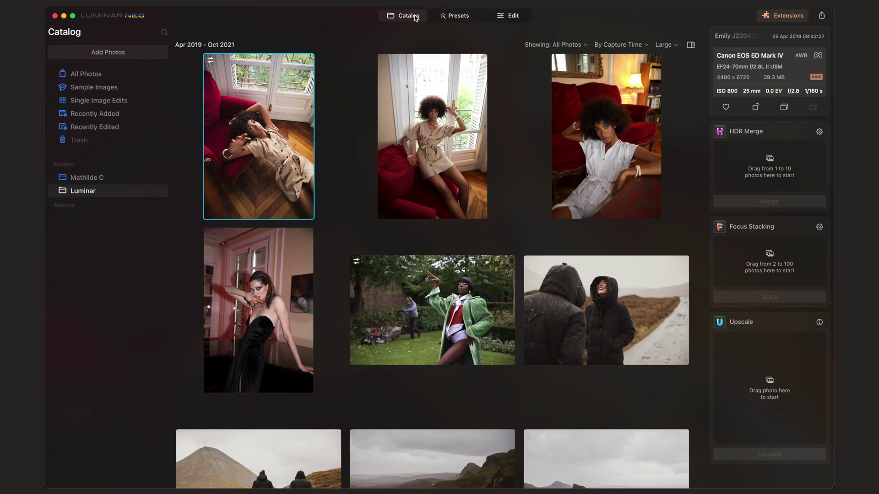
pyautogui.click(584, 152)
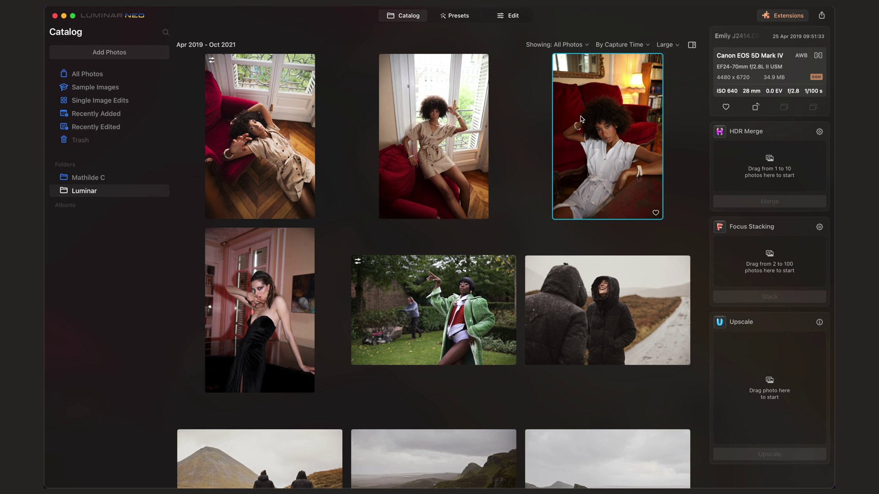
pyautogui.click(514, 18)
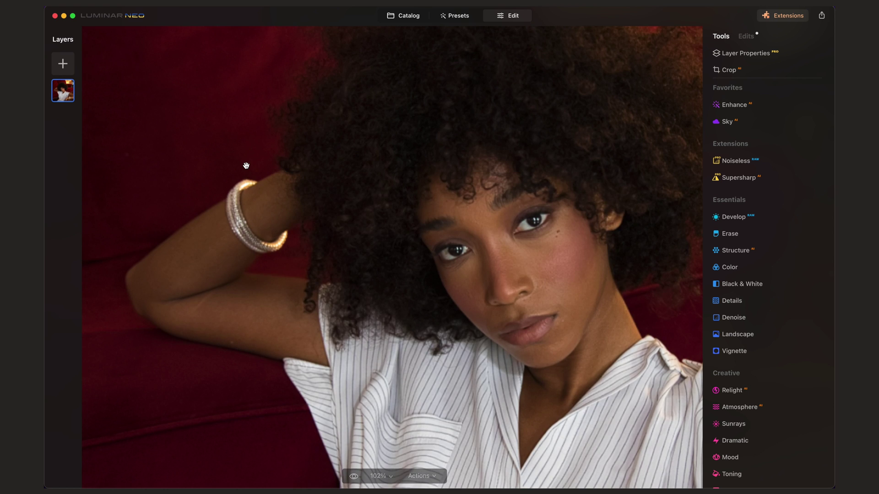
pyautogui.scroll(5, 246, 165)
pyautogui.moveTo(288, 216); pyautogui.dragTo(446, 231)
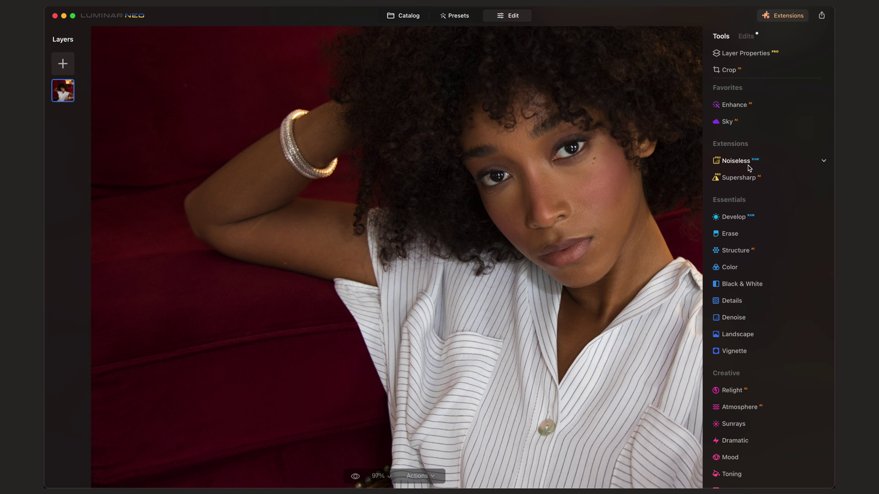
# Expand Noiseless with luminosity and colour denoise at 50, checking noise on the arm and neck
pyautogui.click(748, 164)
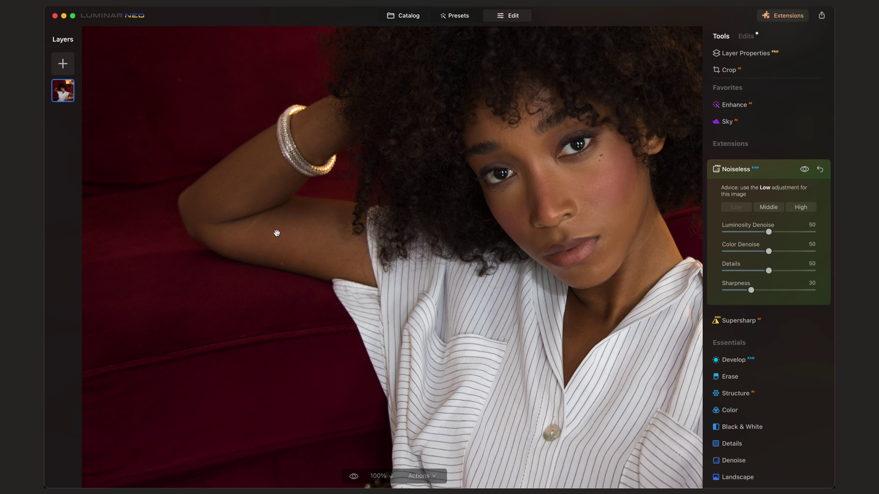
pyautogui.scroll(5, 276, 233)
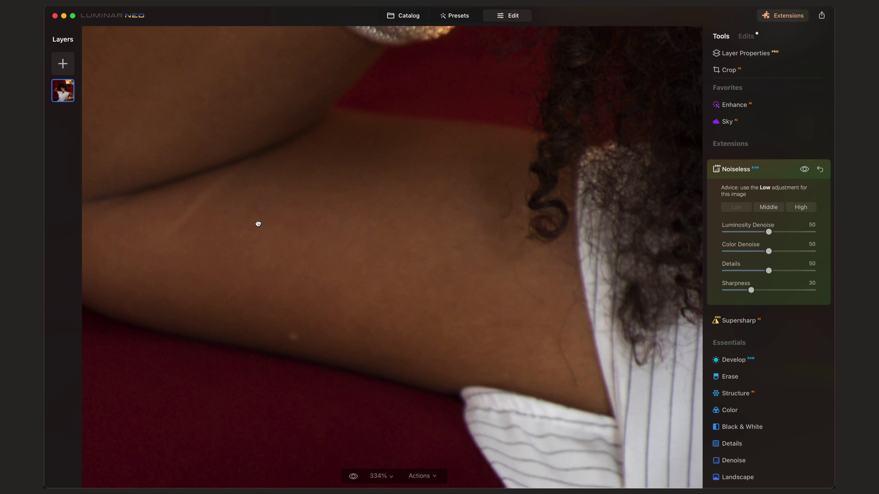
pyautogui.moveTo(259, 224); pyautogui.dragTo(429, 200)
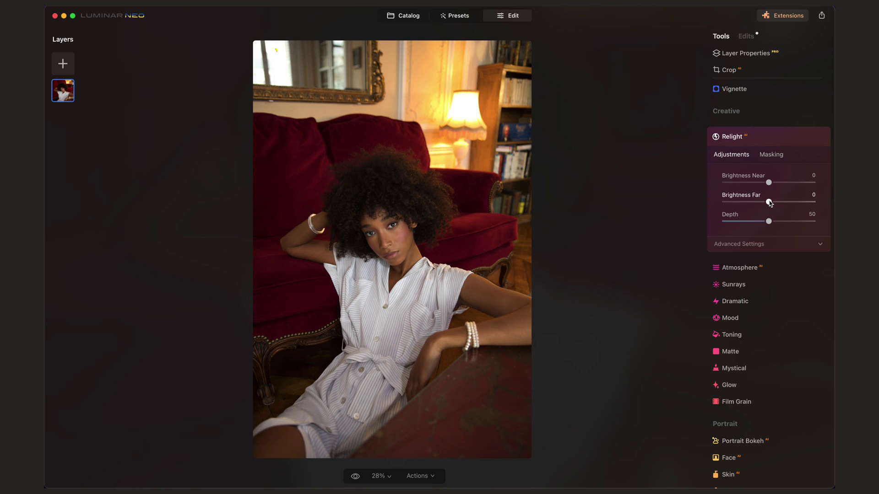
# Set Relight Brightness Far to -60 and Brightness Near to 30, then toggle Relight to compare
pyautogui.moveTo(767, 204); pyautogui.dragTo(723, 206)
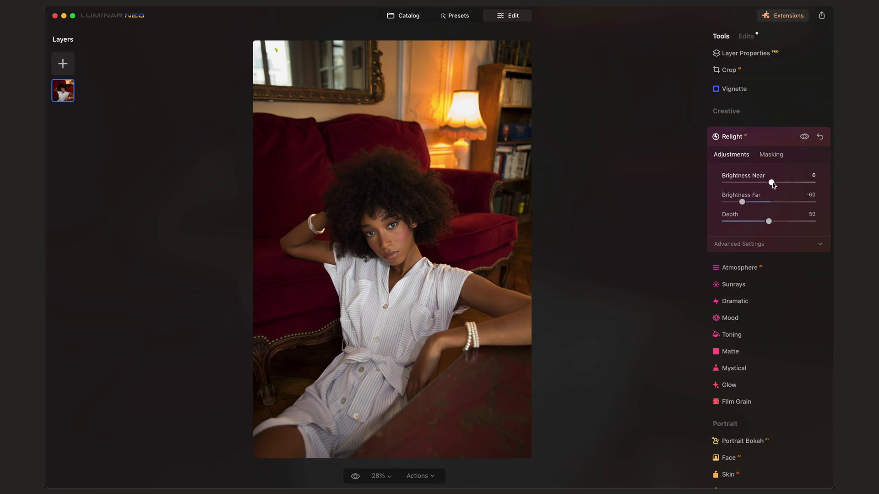
pyautogui.moveTo(773, 184); pyautogui.dragTo(779, 184)
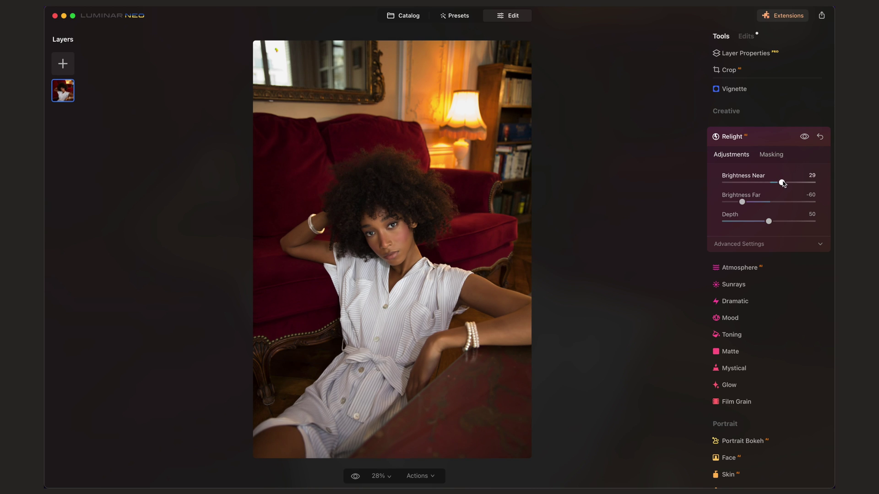
pyautogui.click(805, 138)
pyautogui.click(805, 138)
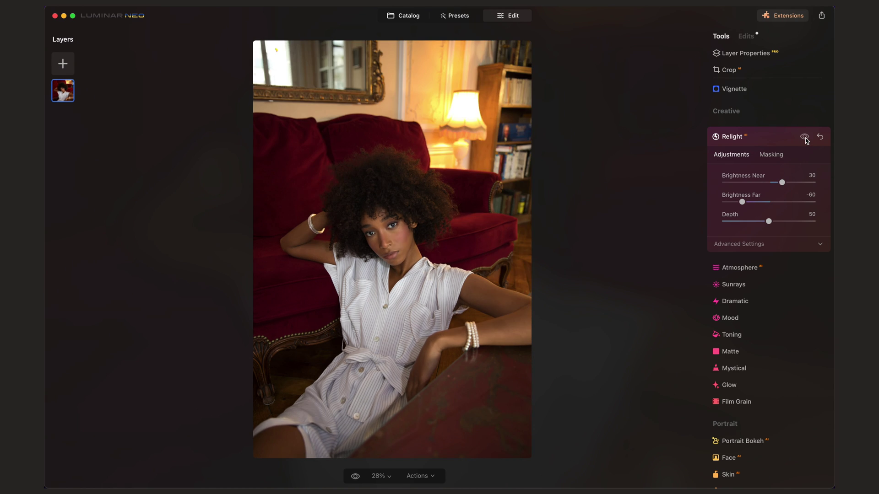
# Switch to the black-dress portrait by the piano and scroll the Tools panel to the Portrait section
pyautogui.click(804, 137)
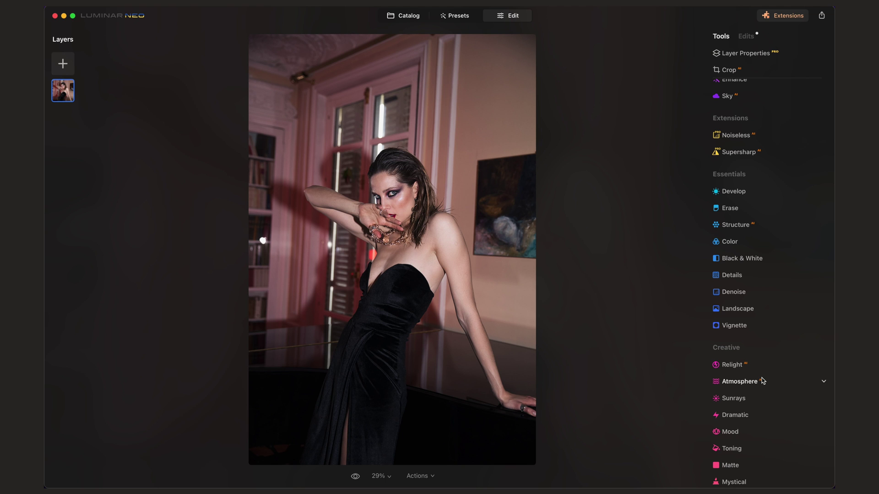
pyautogui.scroll(-5, 762, 381)
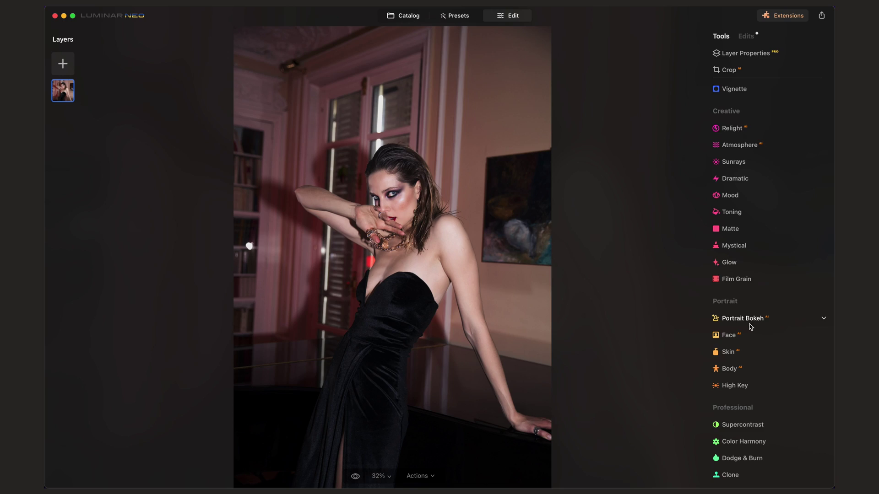
# Blur the black-dress portrait's background with Portrait Bokeh, comparing at 30 and settling on Amount 25
pyautogui.click(750, 324)
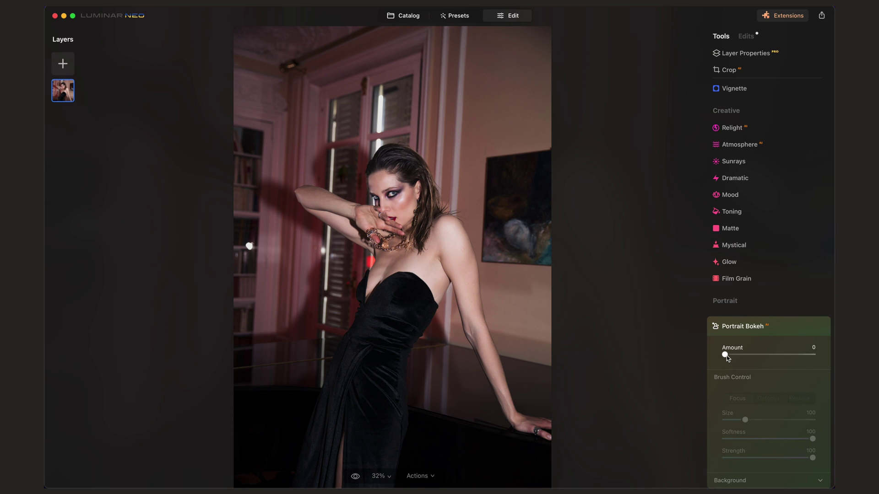
pyautogui.moveTo(725, 355); pyautogui.dragTo(753, 355)
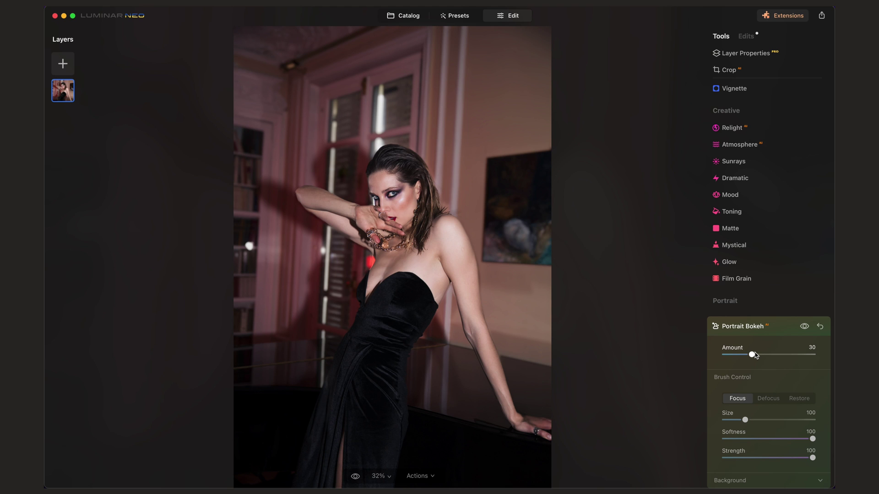
pyautogui.click(804, 327)
pyautogui.click(805, 327)
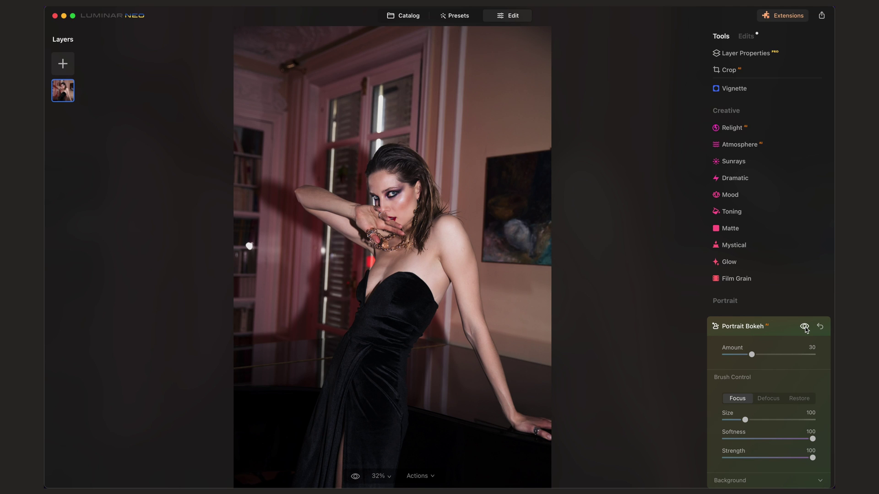
pyautogui.click(804, 327)
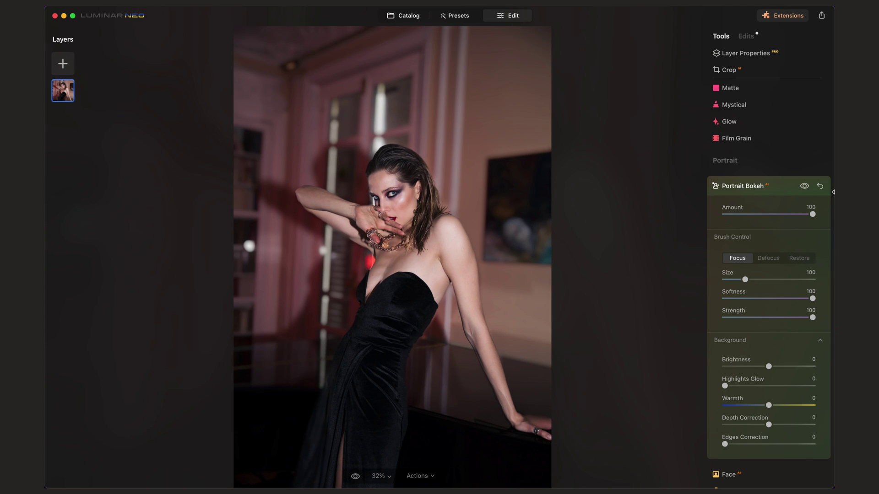
pyautogui.click(747, 214)
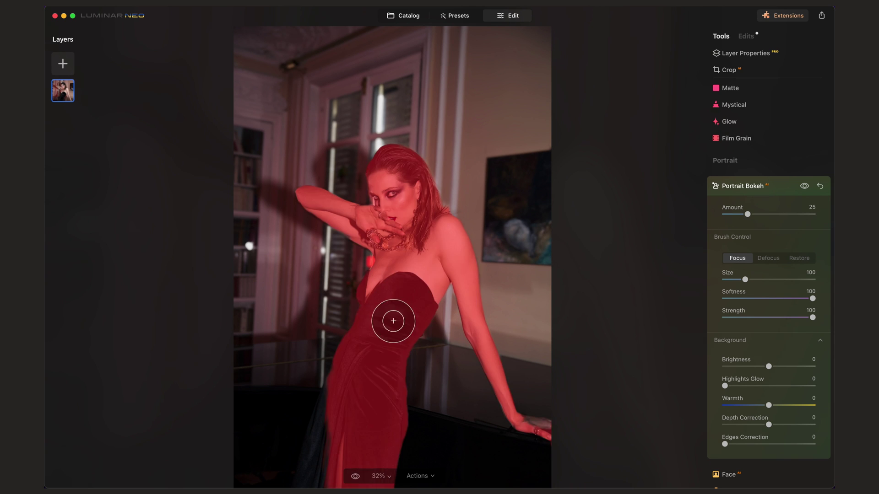
pyautogui.click(746, 35)
pyautogui.click(721, 37)
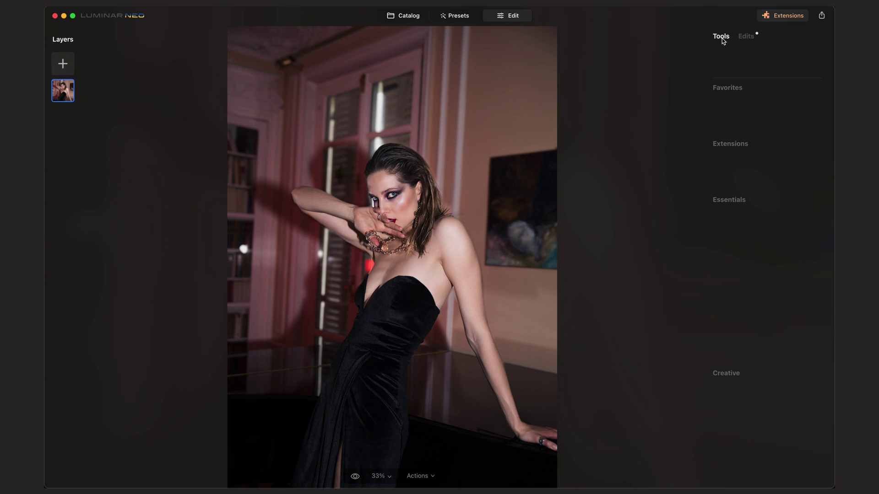
# Show the Edits list and toggle Portrait Bokeh off and on to compare the blur
pyautogui.click(747, 36)
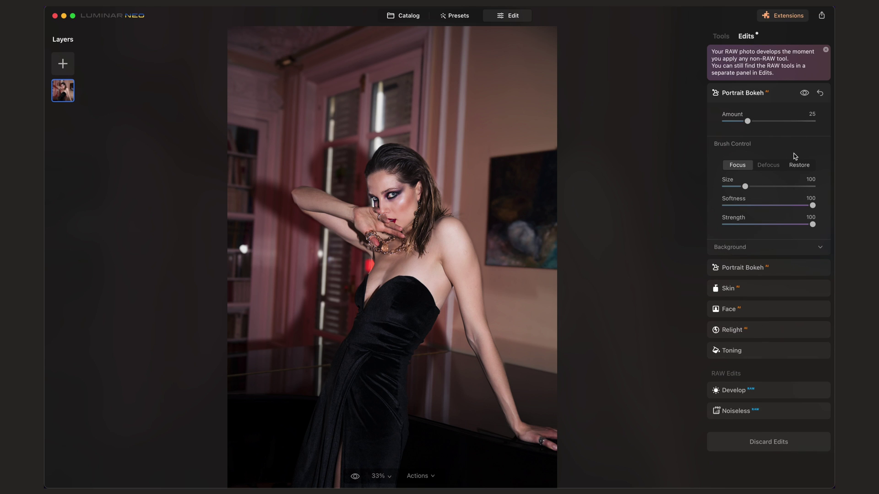
pyautogui.click(805, 95)
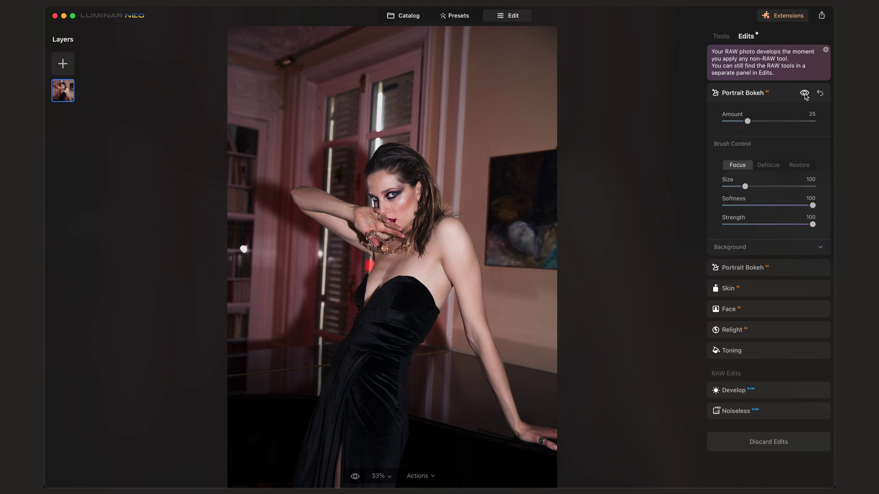
pyautogui.click(805, 95)
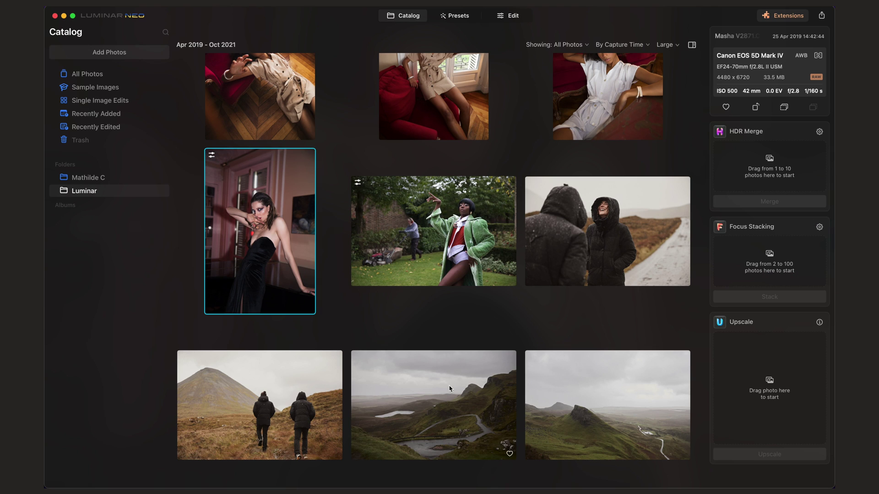
# Select the misty mountain landscape with the winding road and lake and open it in Edit
pyautogui.click(449, 388)
pyautogui.click(514, 15)
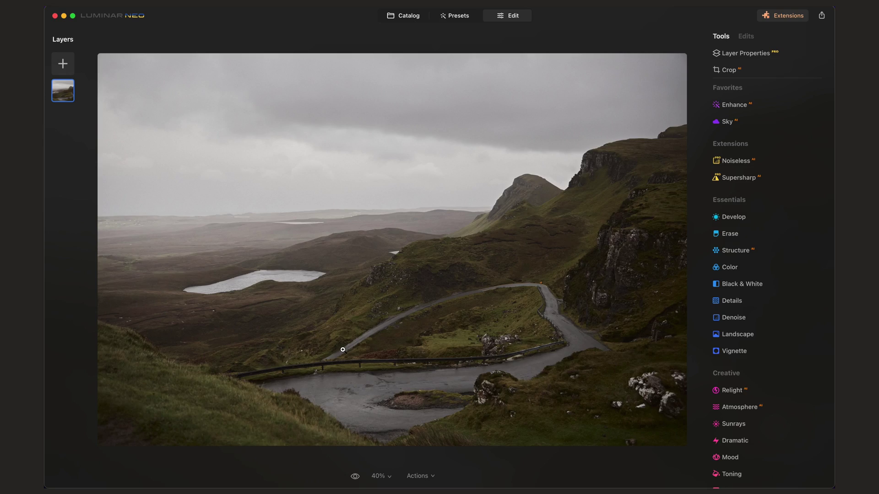
# Replace the landscape's grey overcast sky with Dramatic Sky 3 from the Dramatic Sky category
pyautogui.click(728, 123)
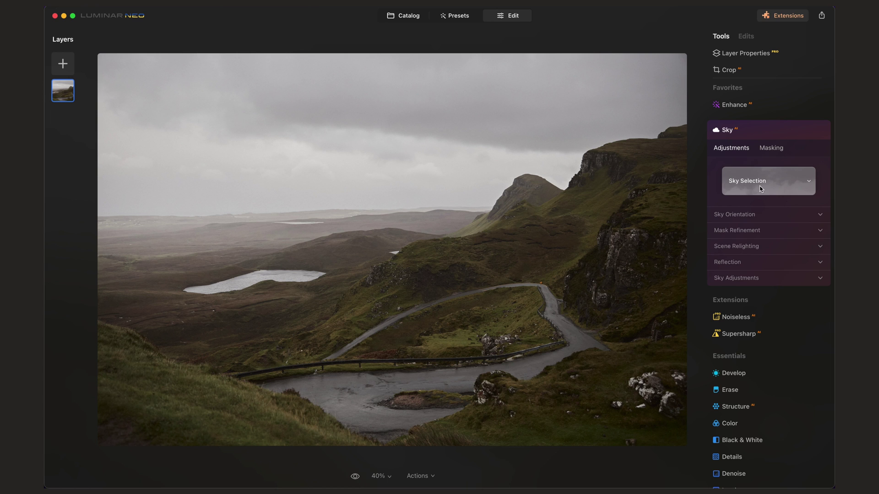
pyautogui.click(761, 189)
pyautogui.click(756, 204)
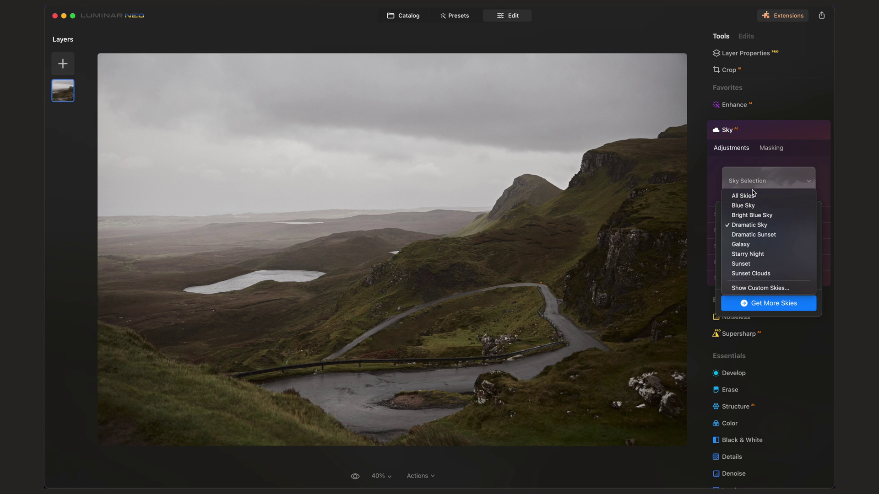
pyautogui.click(752, 194)
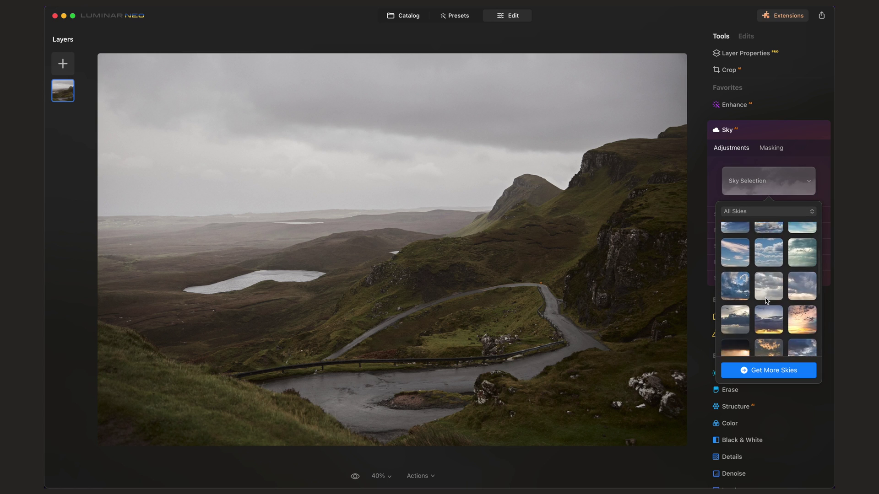
pyautogui.scroll(-5, 767, 300)
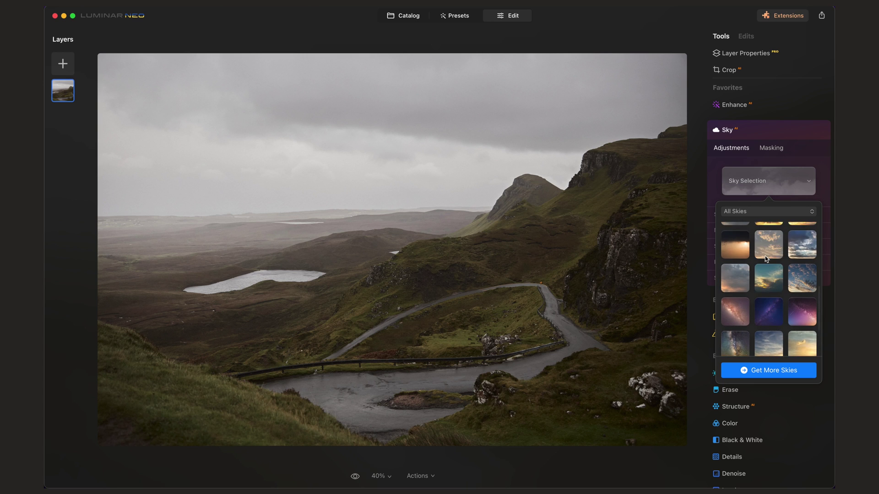
pyautogui.scroll(-3, 765, 257)
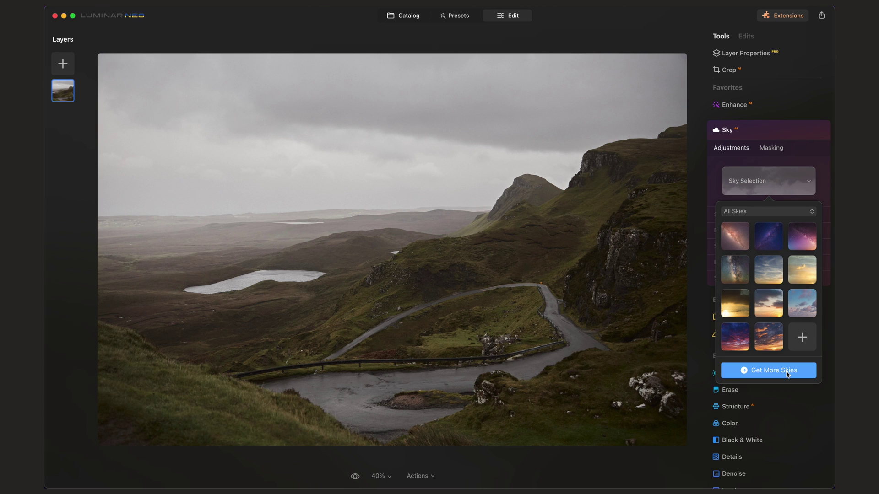
pyautogui.scroll(5, 765, 310)
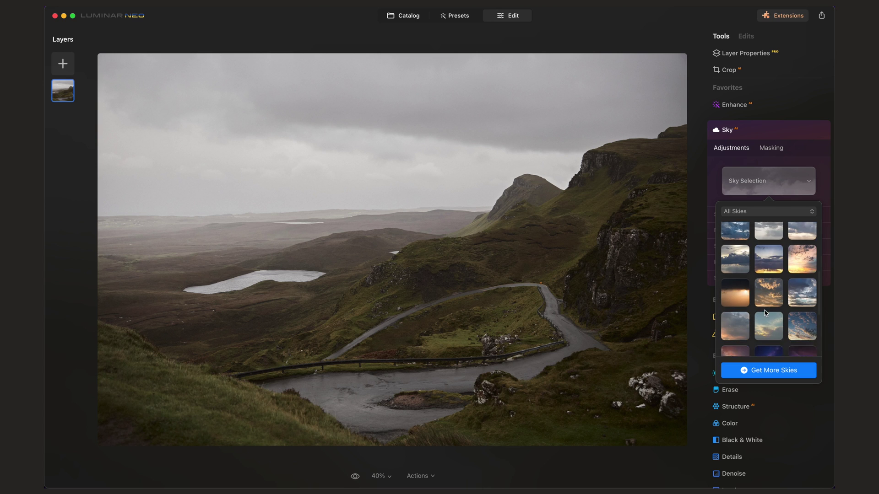
pyautogui.click(755, 210)
pyautogui.click(757, 253)
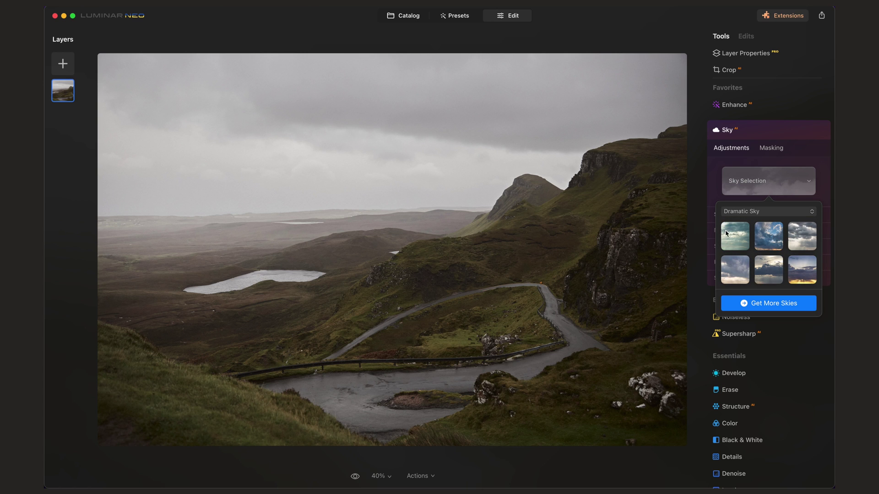
pyautogui.click(806, 252)
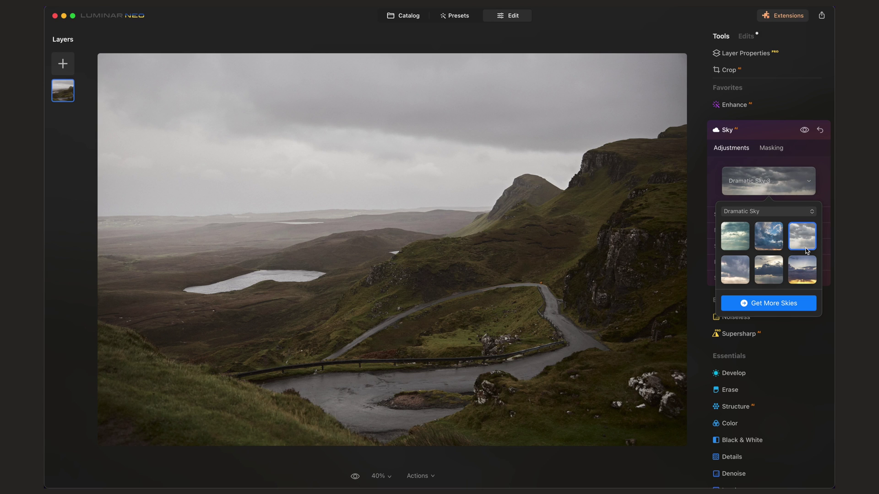
pyautogui.click(809, 185)
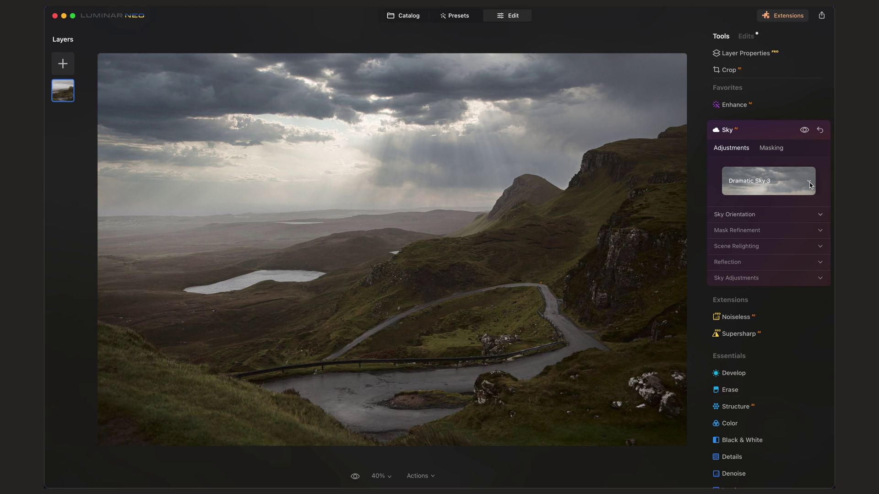
pyautogui.click(804, 131)
pyautogui.click(804, 131)
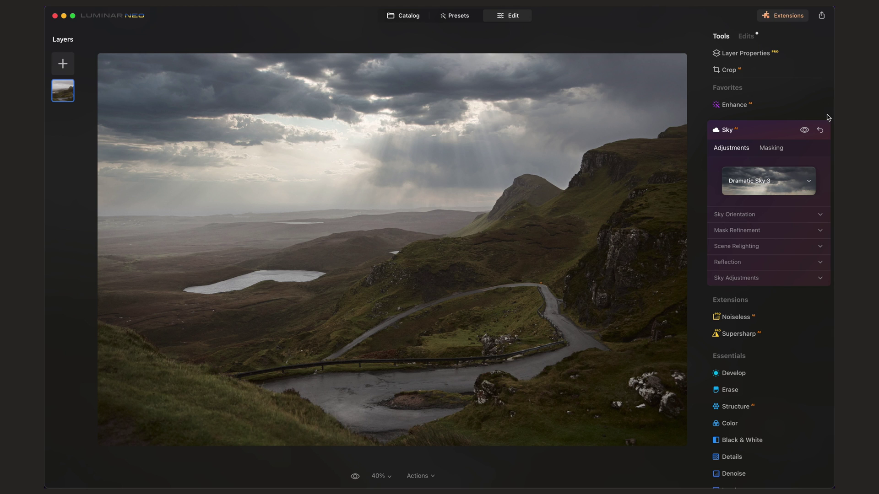
pyautogui.click(805, 132)
pyautogui.click(806, 133)
pyautogui.click(805, 132)
pyautogui.click(805, 132)
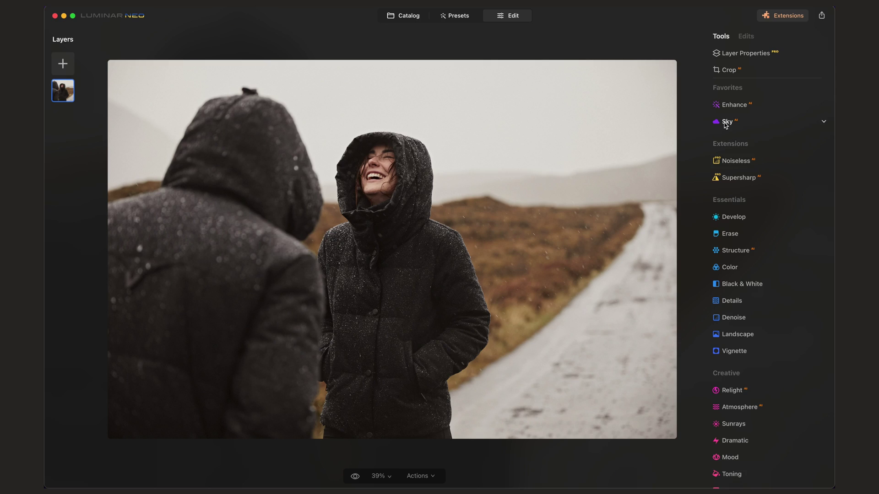
# Swap the hooded-woman photo's pale sky for Dramatic Sky 3 from the Dramatic Sky category
pyautogui.click(727, 122)
pyautogui.click(755, 140)
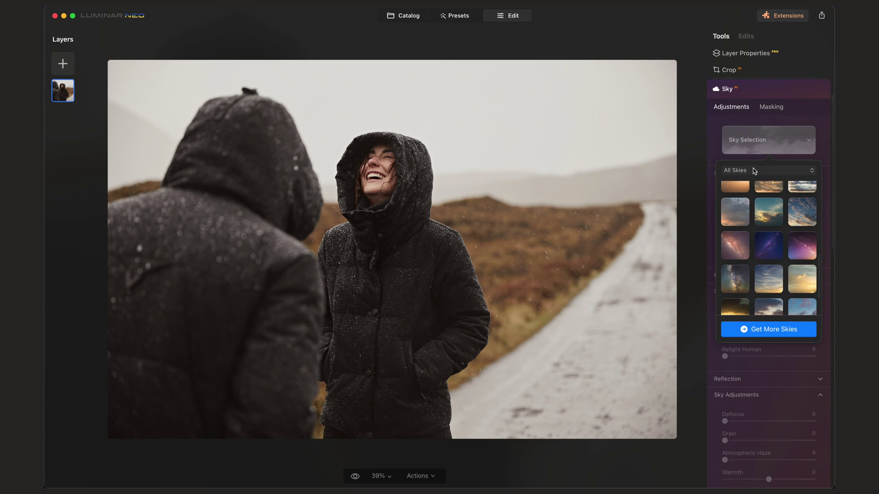
pyautogui.click(754, 170)
pyautogui.click(758, 213)
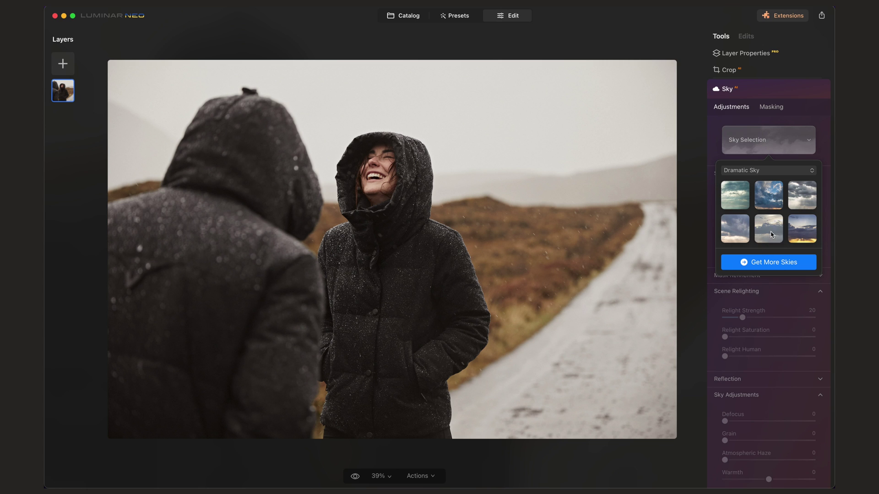
pyautogui.click(806, 199)
pyautogui.click(780, 146)
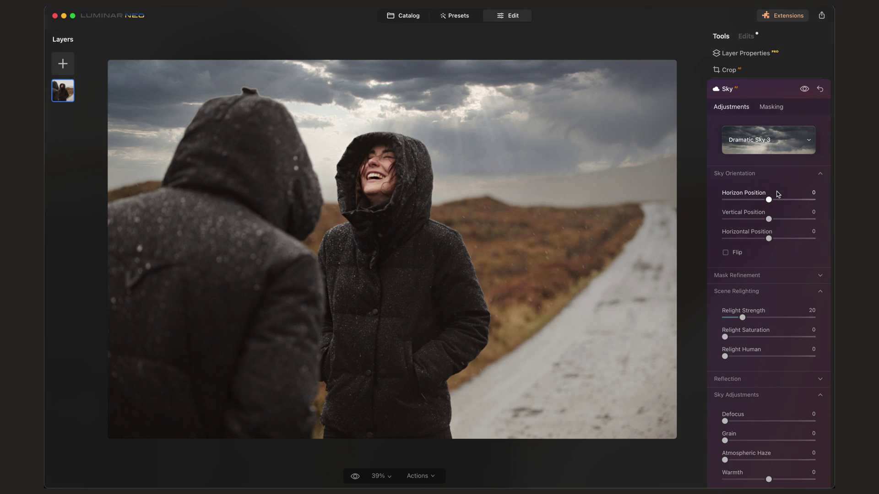
# Tune the replacement sky to Defocus 55, Warmth 21, Brightness 87, with Relight Human 8
pyautogui.scroll(-5, 785, 369)
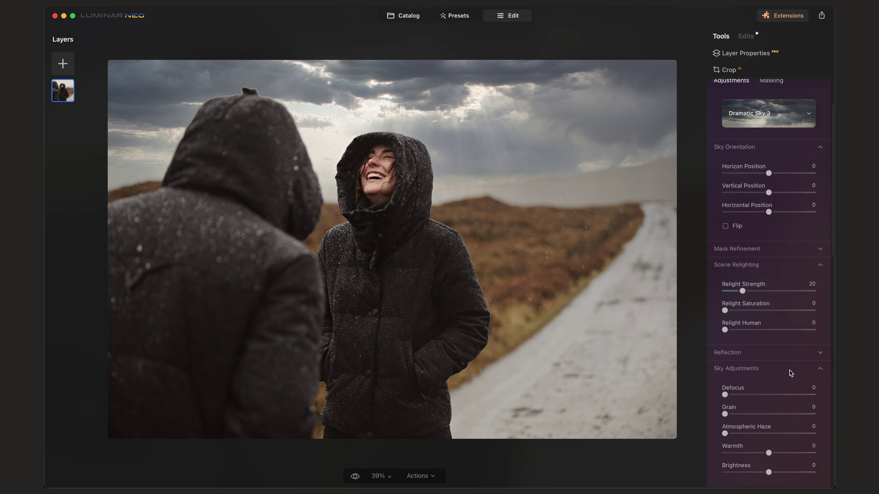
pyautogui.moveTo(769, 385); pyautogui.dragTo(804, 384)
pyautogui.moveTo(725, 307); pyautogui.dragTo(780, 307)
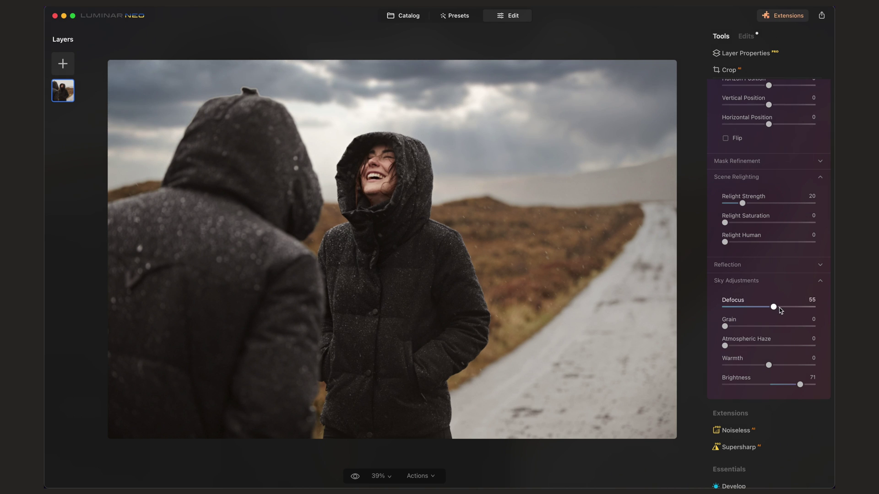
pyautogui.scroll(3, 781, 310)
pyautogui.moveTo(766, 431); pyautogui.dragTo(776, 431)
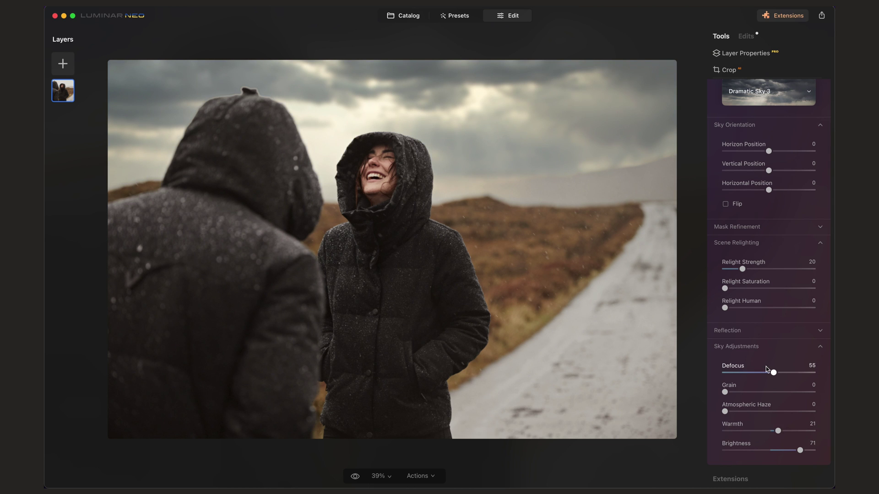
pyautogui.moveTo(725, 308); pyautogui.dragTo(733, 307)
pyautogui.click(737, 227)
pyautogui.scroll(1, 770, 338)
pyautogui.scroll(-5, 776, 414)
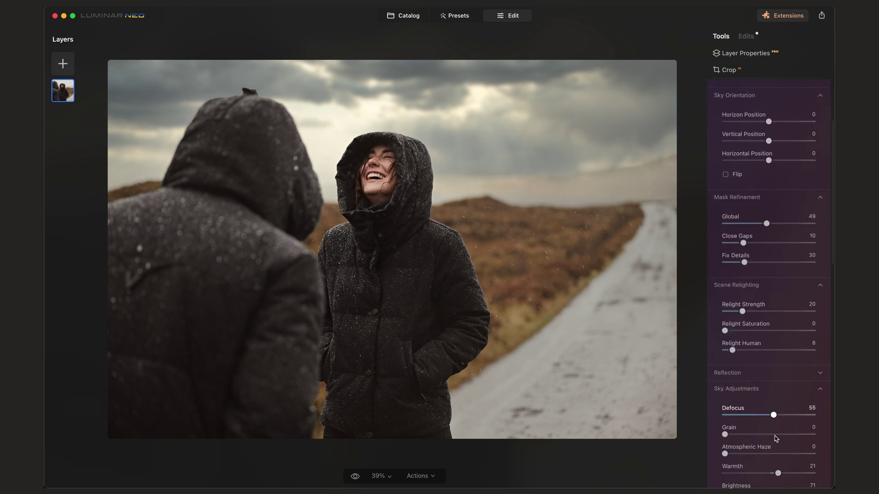
pyautogui.moveTo(782, 451); pyautogui.dragTo(807, 452)
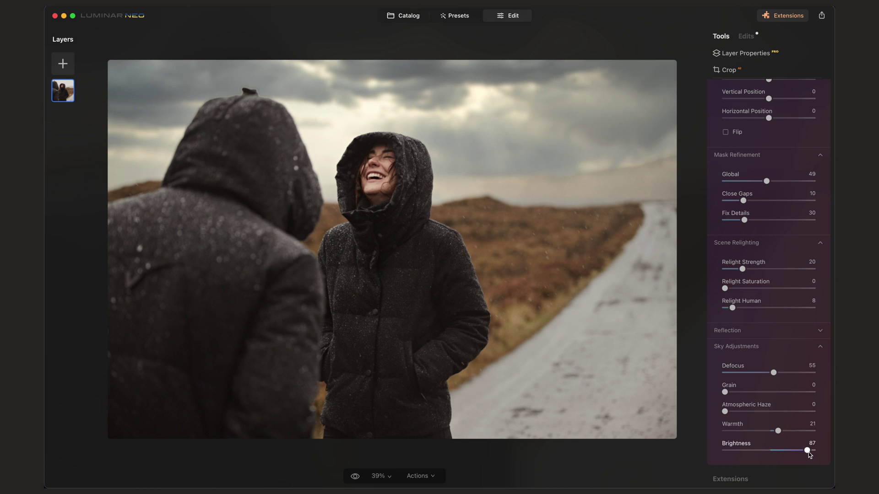
pyautogui.click(765, 126)
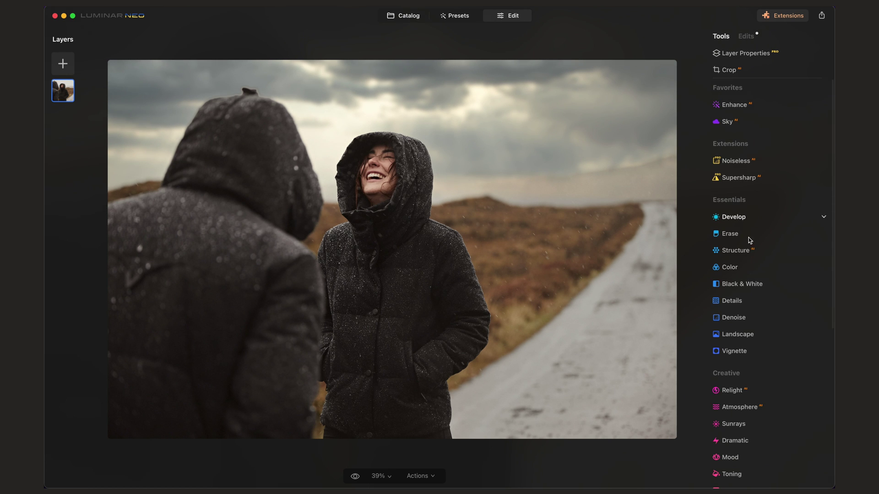
# Add Fog with the Atmosphere tool at an Amount of 15
pyautogui.scroll(-2, 749, 289)
pyautogui.click(739, 342)
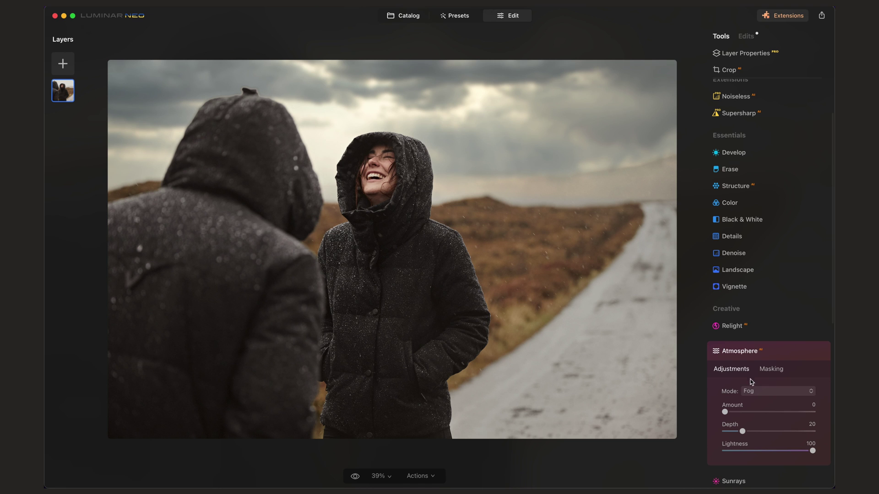
pyautogui.moveTo(725, 412); pyautogui.dragTo(760, 413)
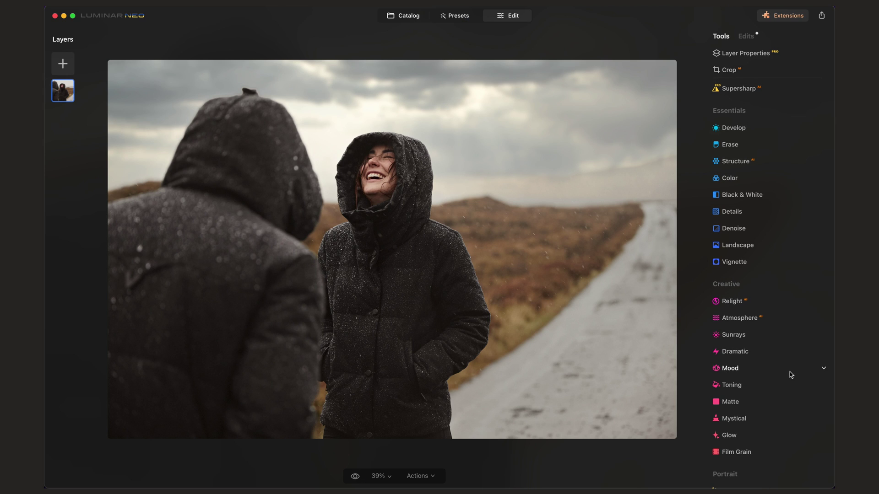
# Place the Sunrays sun above the woman's hood, with Amount 37, Penetration 9, and length adjusted
pyautogui.click(735, 334)
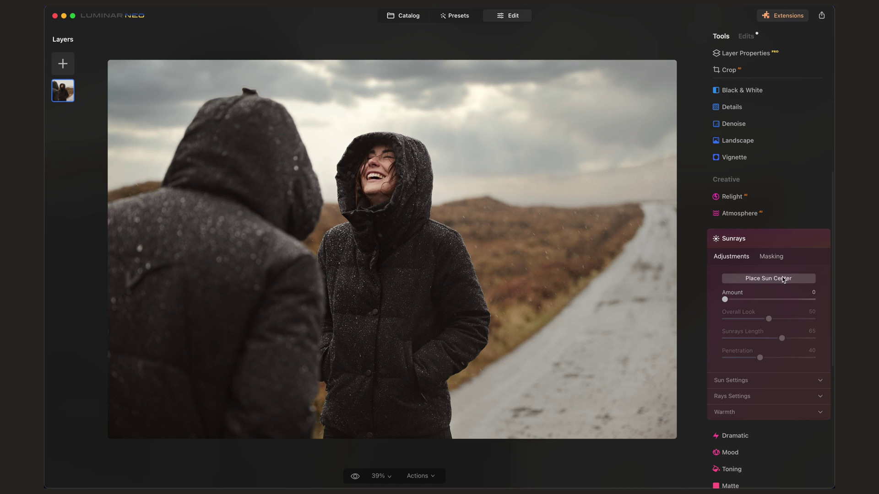
pyautogui.click(784, 278)
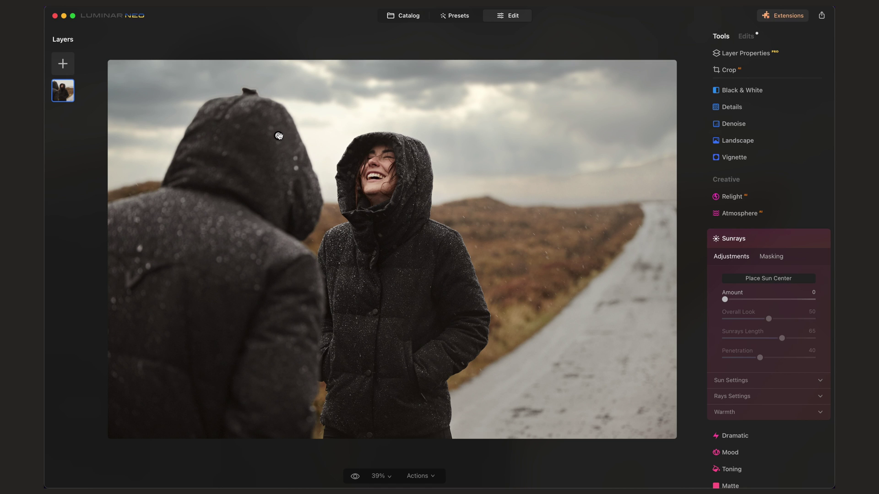
pyautogui.click(355, 108)
pyautogui.moveTo(726, 299); pyautogui.dragTo(757, 300)
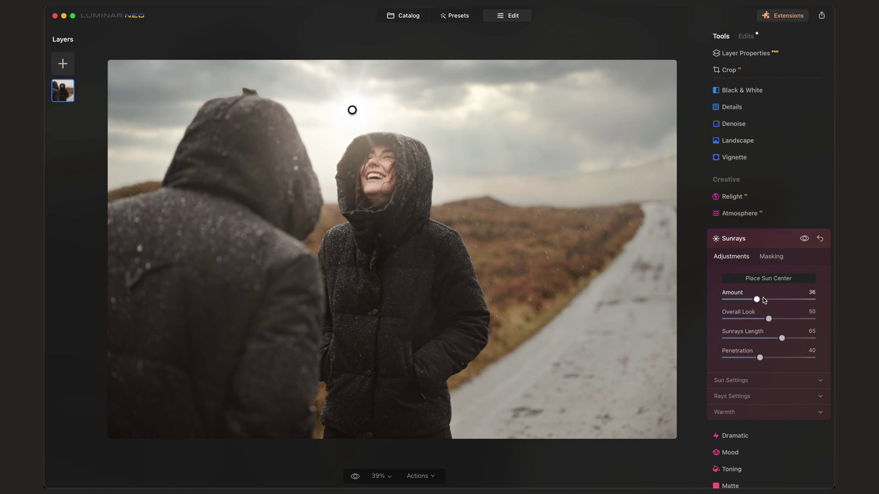
pyautogui.moveTo(760, 358); pyautogui.dragTo(731, 357)
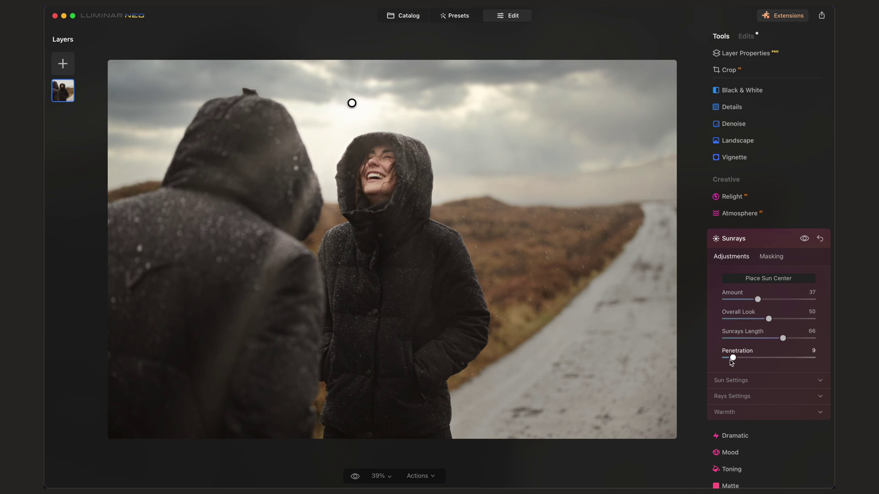
pyautogui.moveTo(782, 339)
pyautogui.mouseDown()
pyautogui.moveTo(761, 339)
pyautogui.moveTo(785, 339)
pyautogui.mouseUp()
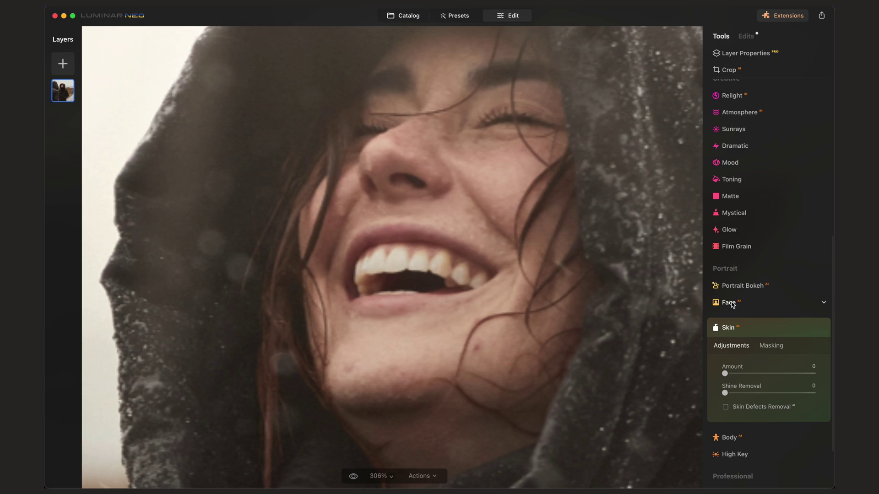
# Whiten the woman's teeth to 20 in the Face tool's Mouth section
pyautogui.click(732, 305)
pyautogui.scroll(-5, 755, 338)
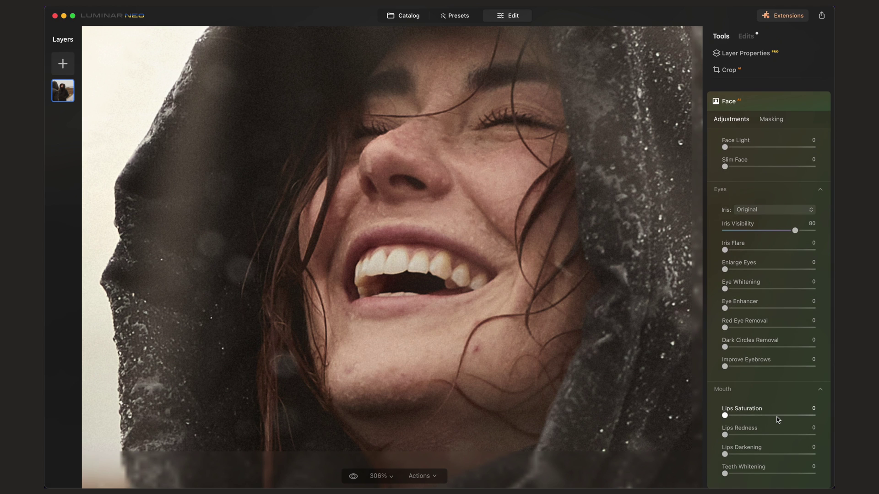
pyautogui.scroll(-2, 779, 412)
pyautogui.moveTo(724, 337); pyautogui.dragTo(744, 337)
pyautogui.scroll(5, 746, 338)
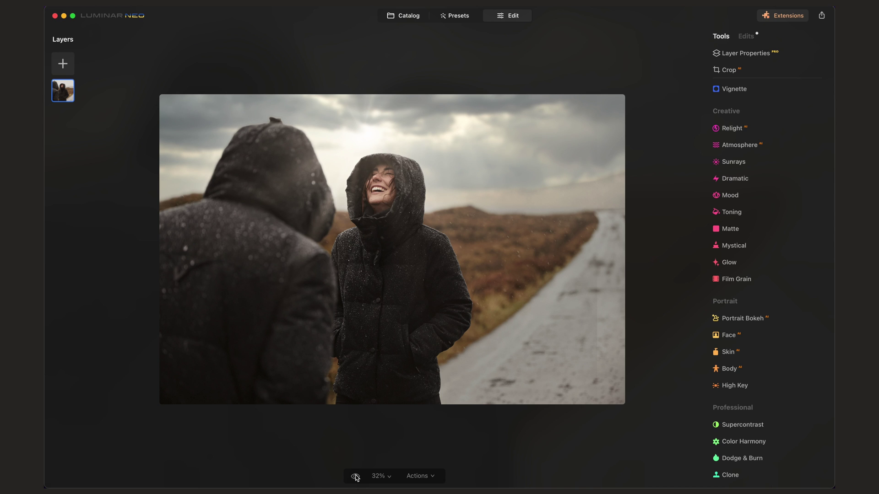
# Preview the unedited hooded-woman portrait with its pale overcast sky for comparison
pyautogui.click(356, 477)
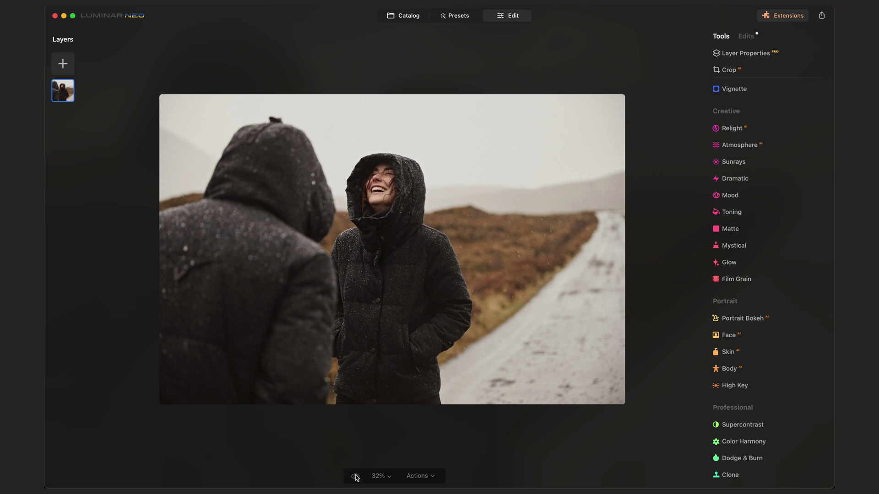